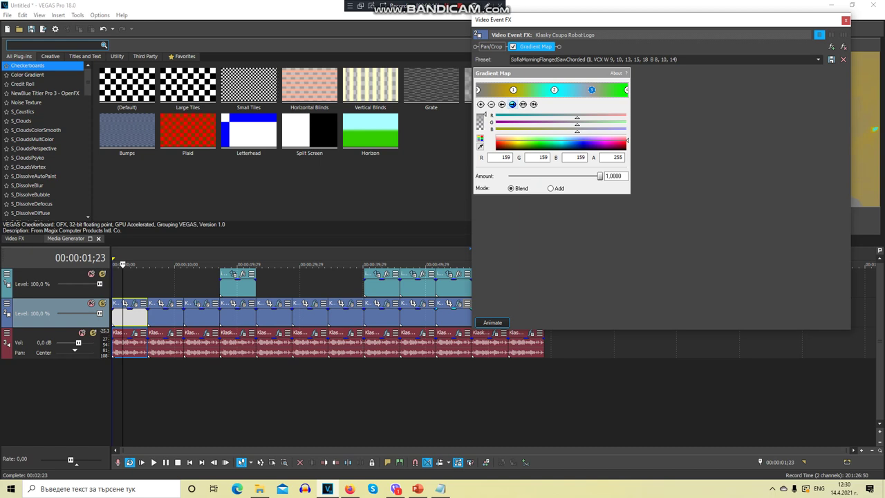
Inspect the last Gradient Map control point of the first video clip and the IL Vocodex settings of its audio clip.
{"action": "left_click", "coordinate": [539, 143]}
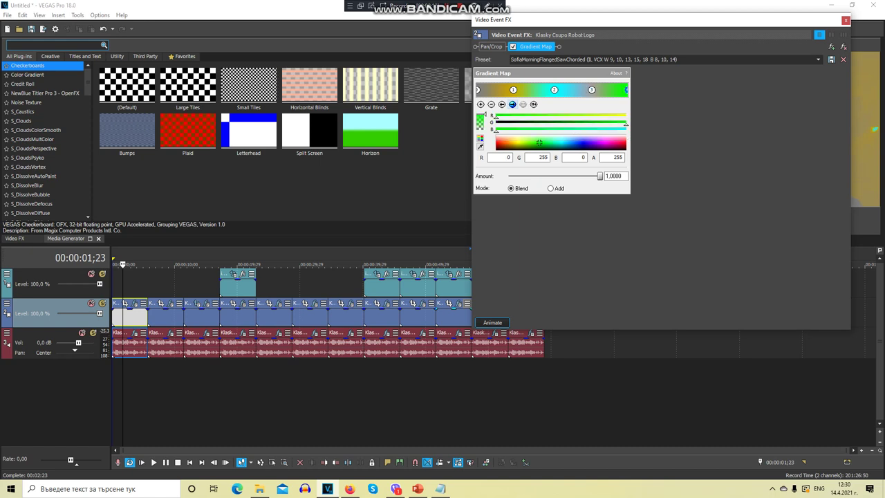
{"action": "left_click", "coordinate": [134, 332]}
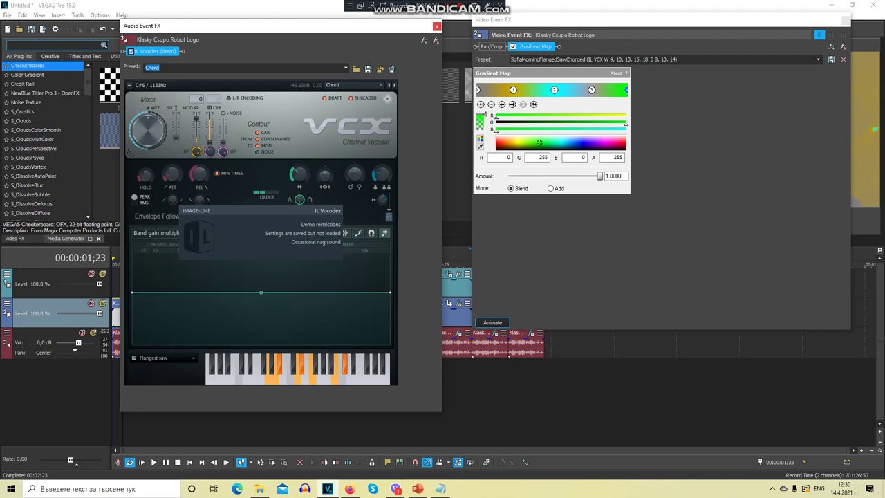
{"action": "left_click", "coordinate": [437, 26]}
{"action": "left_click", "coordinate": [846, 20]}
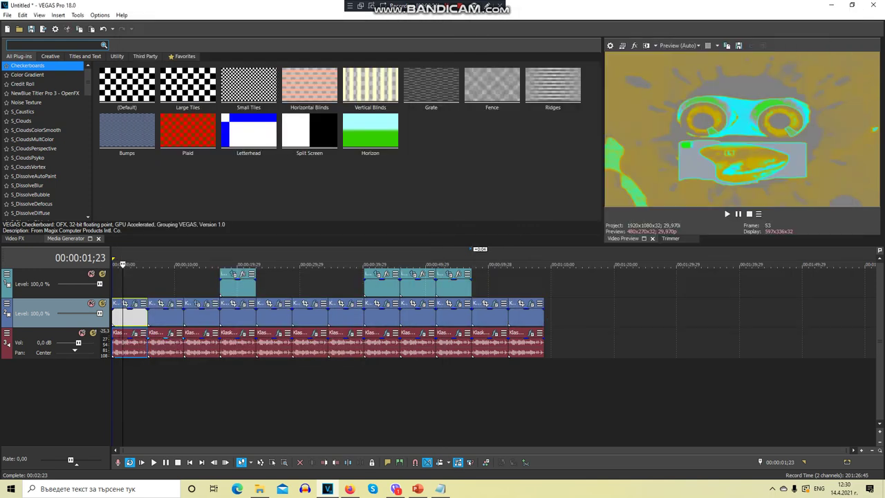
Examine the colour of each Gradient Map control point on the second video clip.
{"action": "left_click", "coordinate": [167, 314]}
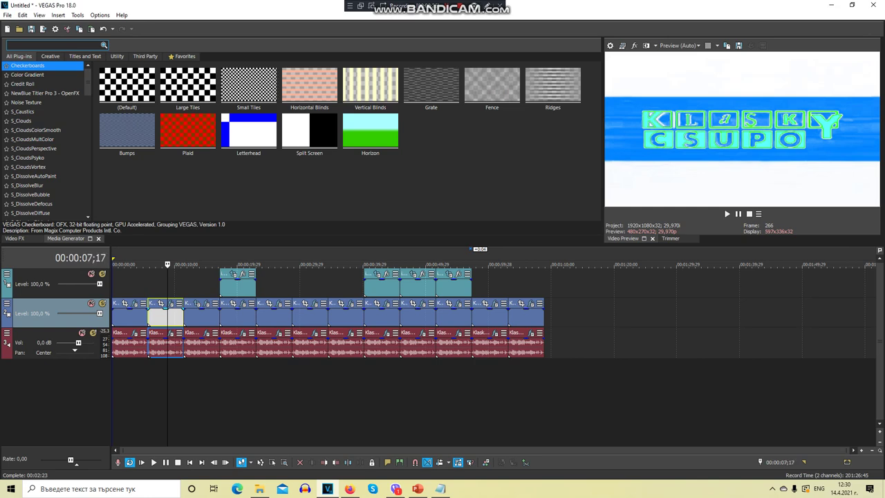
{"action": "left_click", "coordinate": [170, 303]}
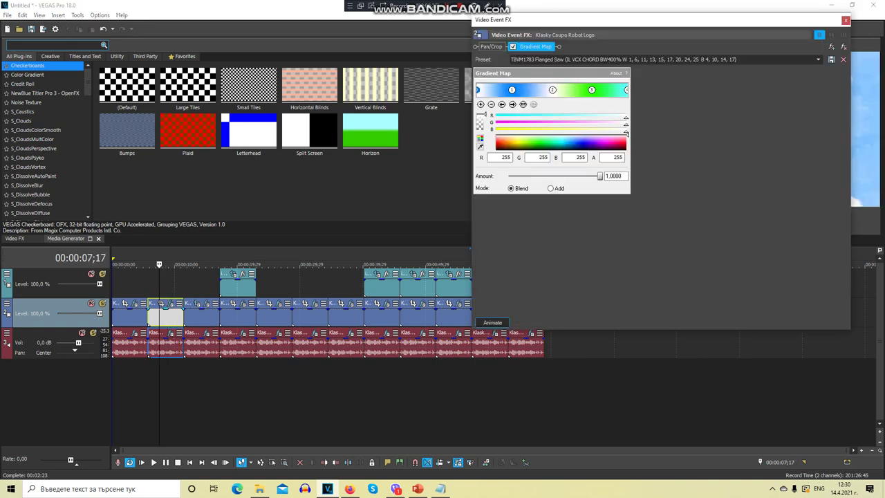
{"action": "left_click", "coordinate": [511, 90]}
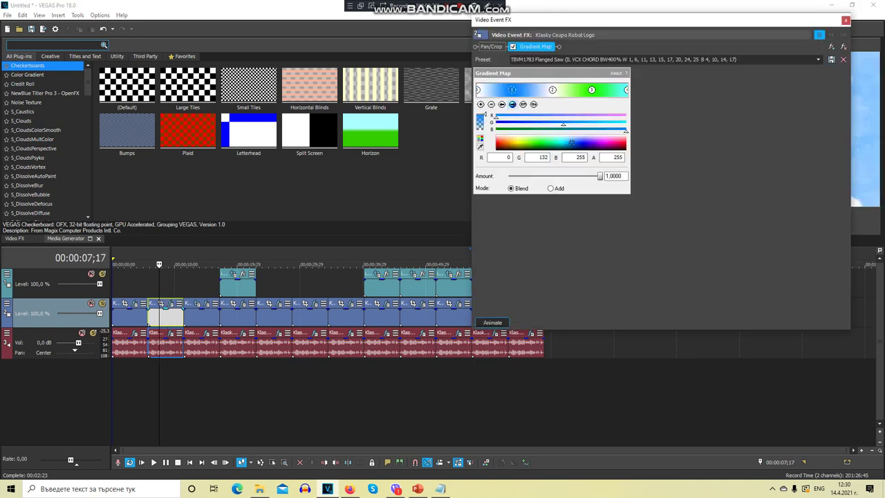
{"action": "left_click", "coordinate": [512, 104]}
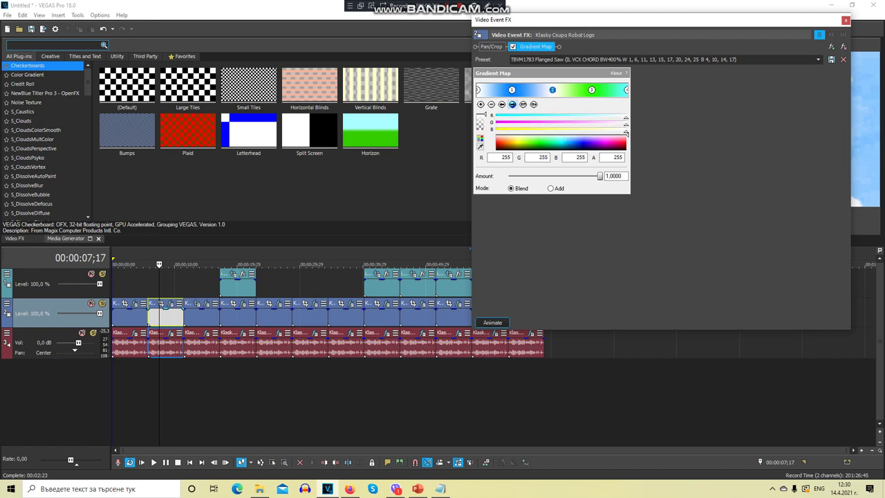
{"action": "left_click", "coordinate": [591, 90]}
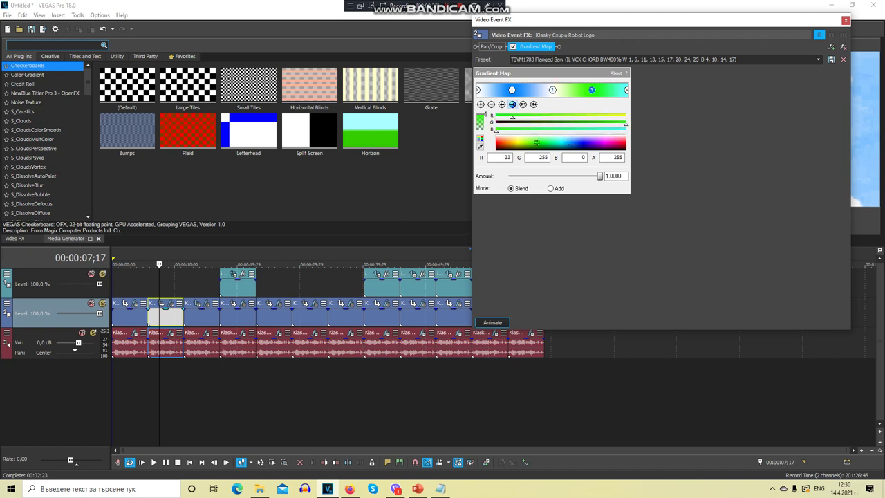
{"action": "left_click_drag", "start_coordinate": [537, 144], "coordinate": [561, 140]}
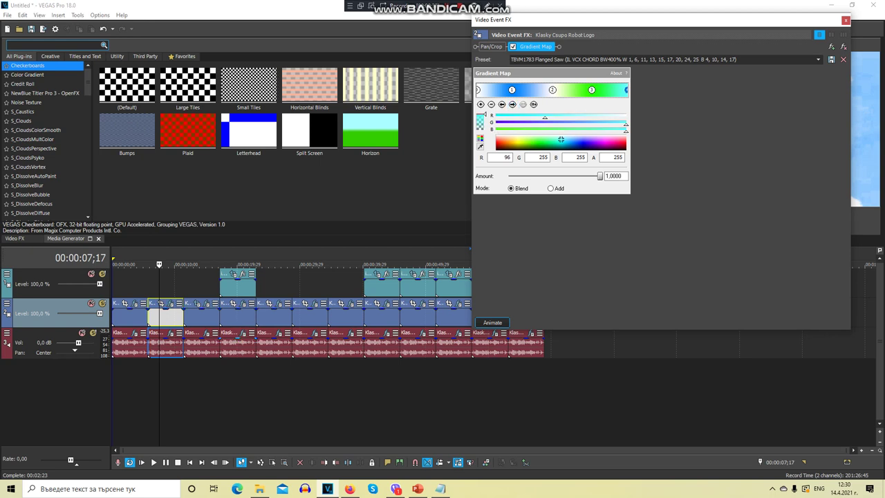
Inspect the IL Vocodex settings on the second audio clip and close both effect windows.
{"action": "left_click", "coordinate": [170, 333]}
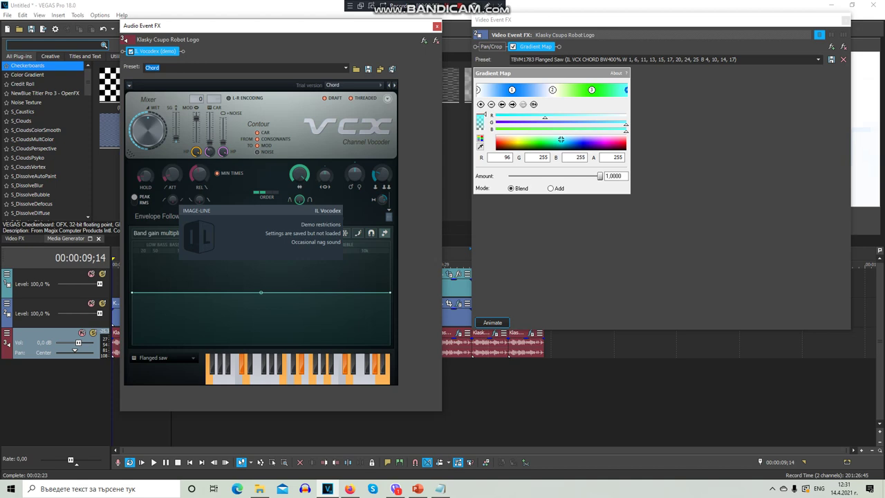
{"action": "left_click", "coordinate": [436, 27]}
{"action": "left_click", "coordinate": [845, 20]}
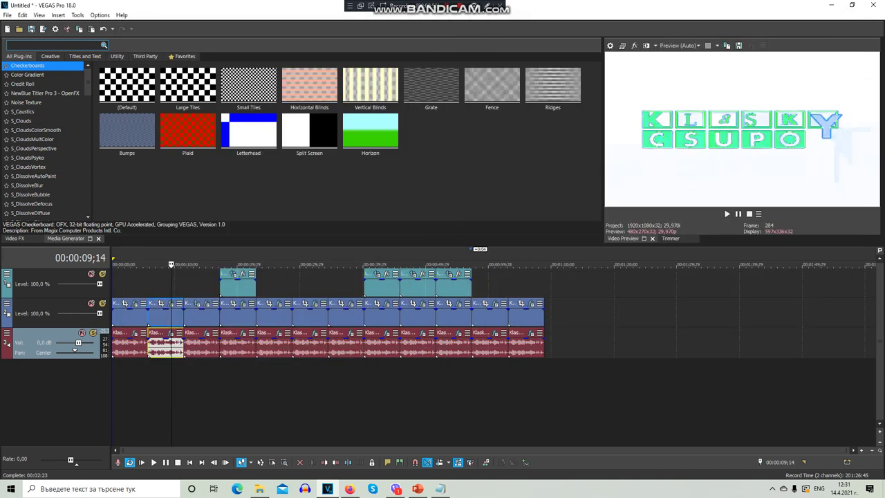
Open the third video clip's Pan/Crop settings and show its Flip Horizontal option.
{"action": "left_click", "coordinate": [202, 314]}
{"action": "left_click", "coordinate": [206, 304]}
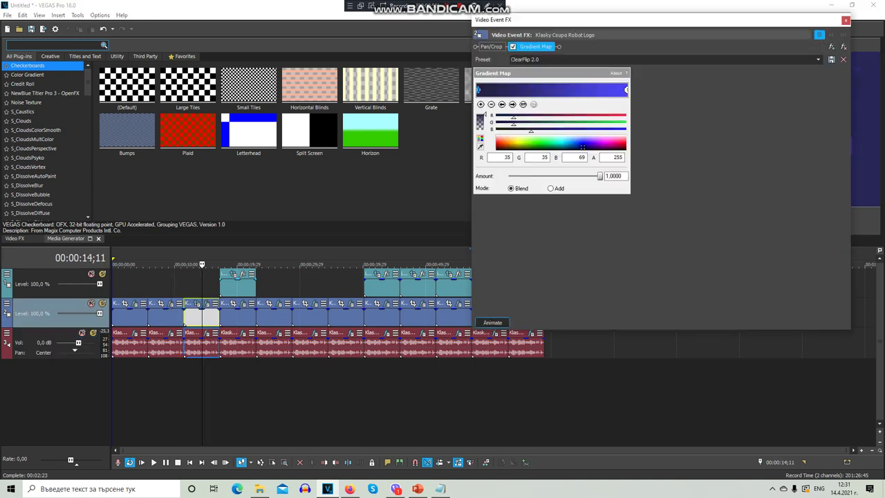
{"action": "left_click", "coordinate": [491, 46]}
{"action": "right_click", "coordinate": [647, 167]}
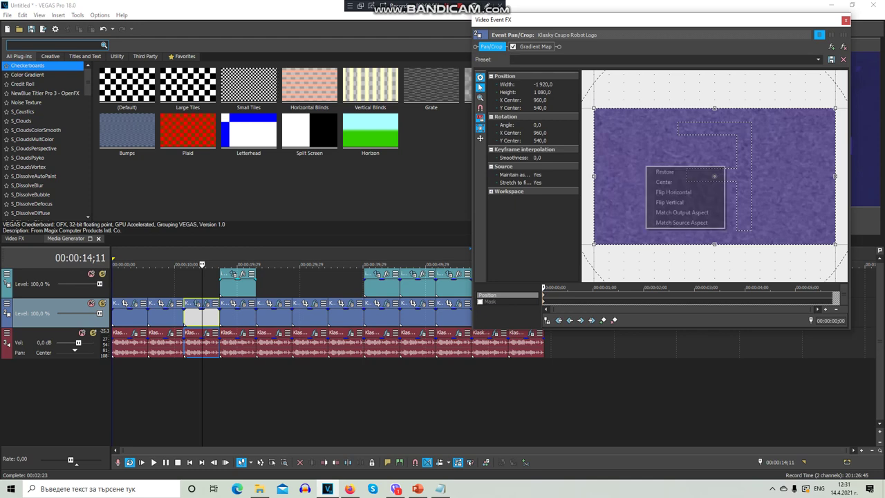
{"action": "left_click", "coordinate": [673, 191]}
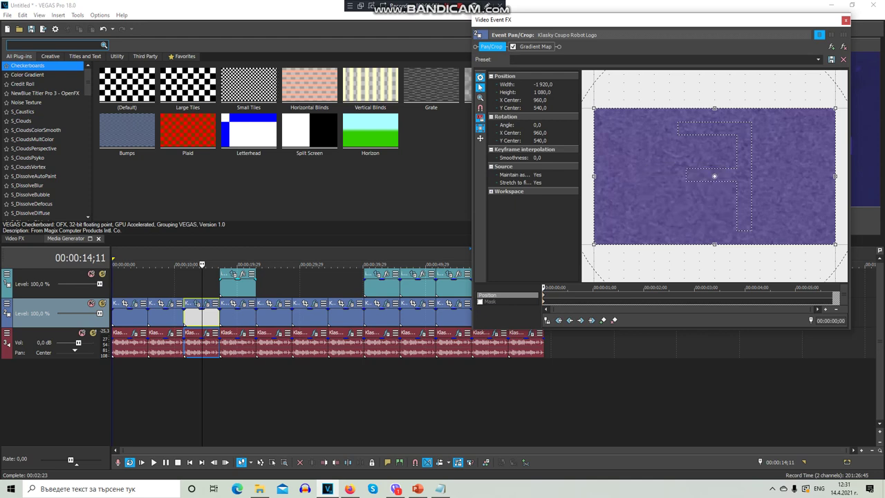
Examine both Gradient Map control points of the third video clip and close its video effects.
{"action": "left_click", "coordinate": [536, 47]}
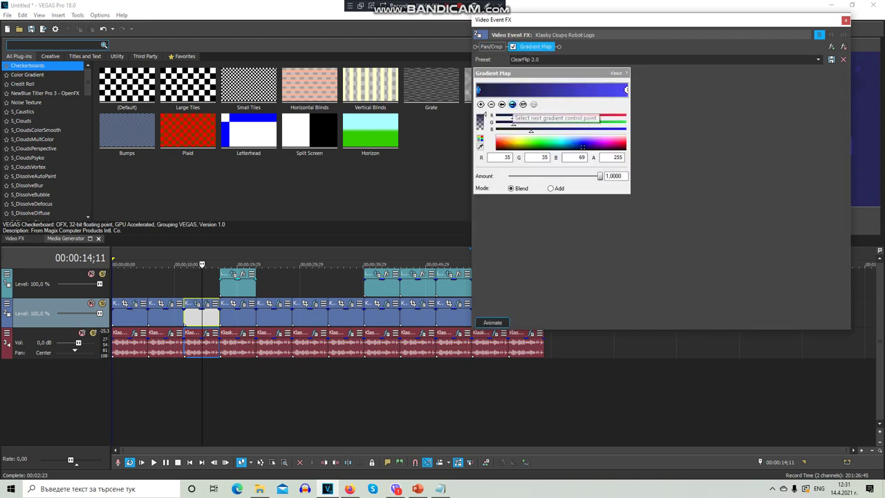
{"action": "left_click", "coordinate": [512, 103]}
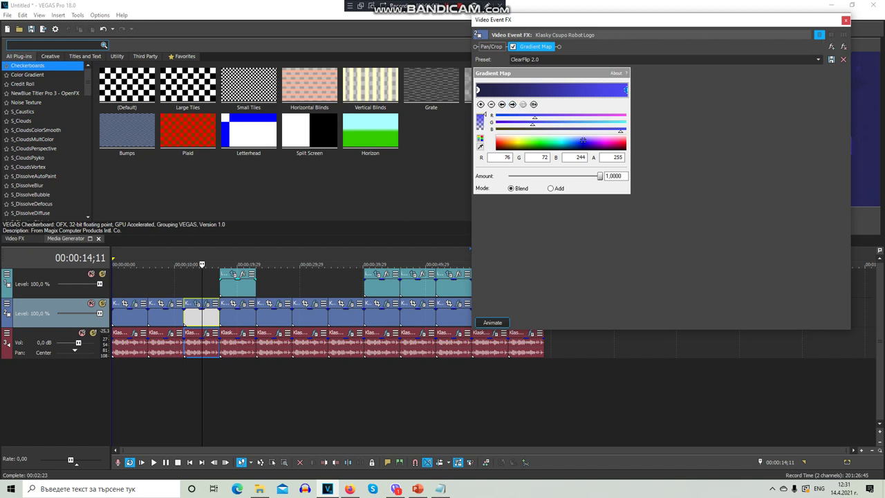
{"action": "left_click", "coordinate": [846, 20]}
Inspect the third audio clip's effect chain: IL Vocodex with the Clearer preset, the second IL Vocodex and Pitch Shift.
{"action": "left_click", "coordinate": [207, 333]}
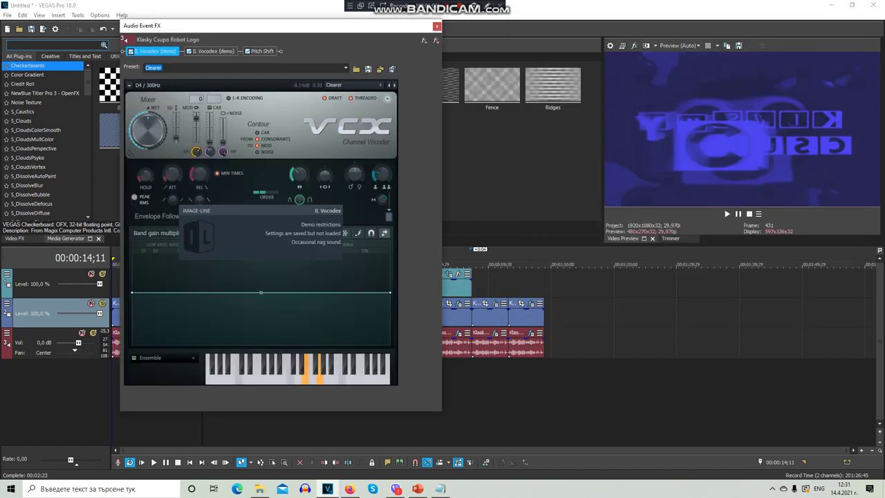
{"action": "left_click", "coordinate": [352, 85]}
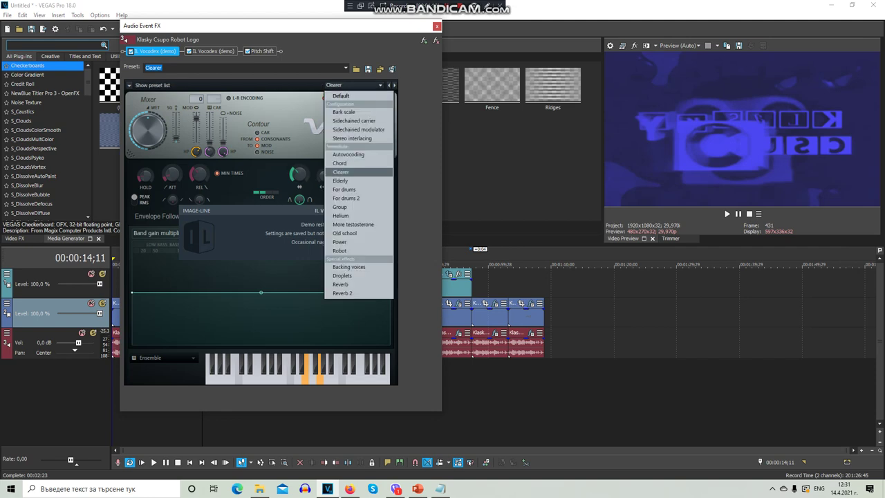
{"action": "left_click", "coordinate": [351, 172]}
{"action": "left_click", "coordinate": [213, 51]}
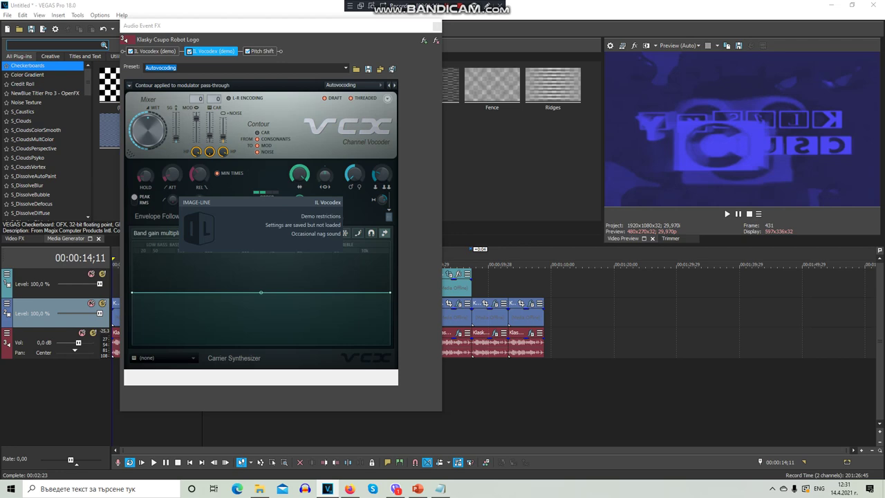
{"action": "left_click", "coordinate": [262, 51]}
{"action": "left_click", "coordinate": [436, 26]}
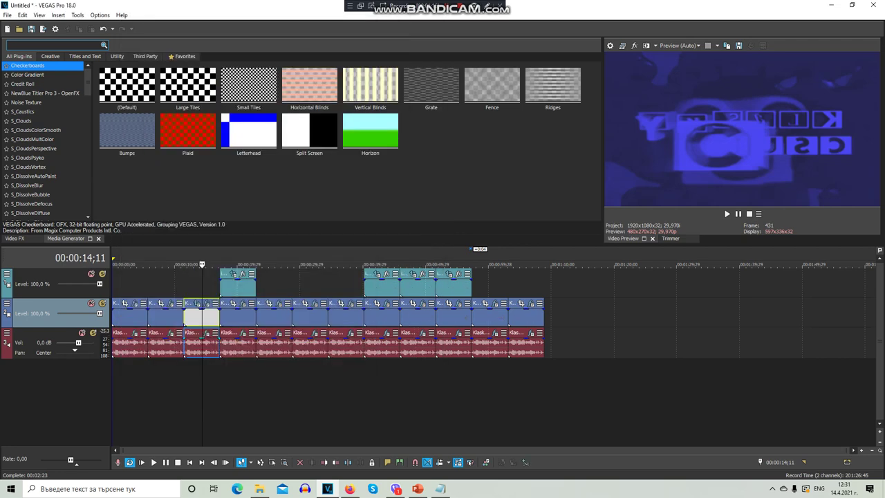
Examine the TV Simulator and Unsharp Mask settings of the fourth video clip.
{"action": "left_click", "coordinate": [235, 334]}
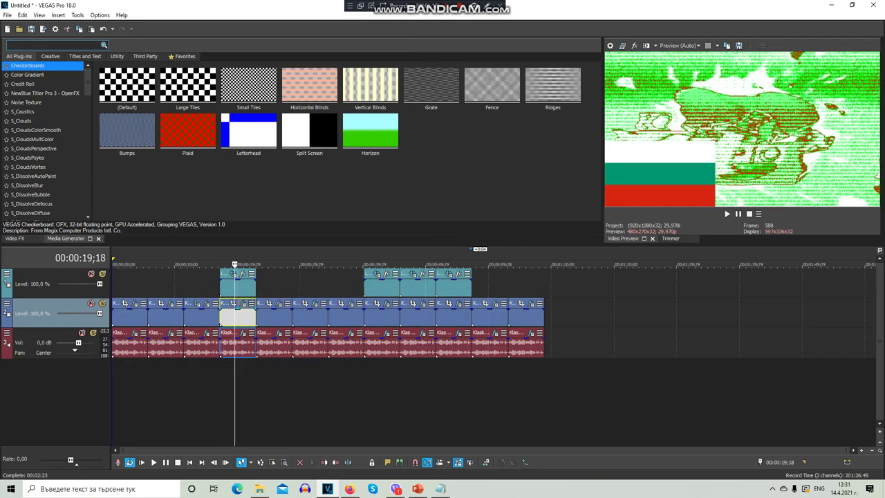
{"action": "left_click", "coordinate": [242, 303]}
{"action": "left_click", "coordinate": [534, 46]}
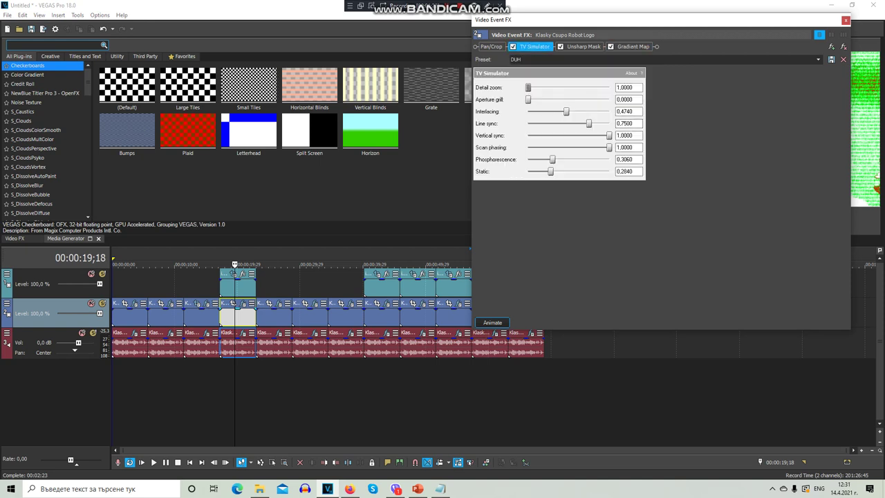
{"action": "left_click", "coordinate": [583, 46]}
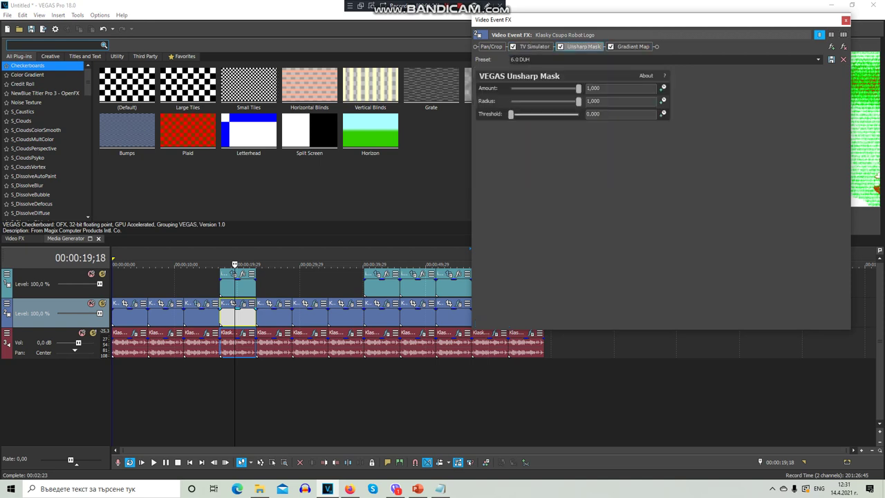
Examine each Gradient Map control point colour on the fourth video clip.
{"action": "left_click", "coordinate": [632, 47]}
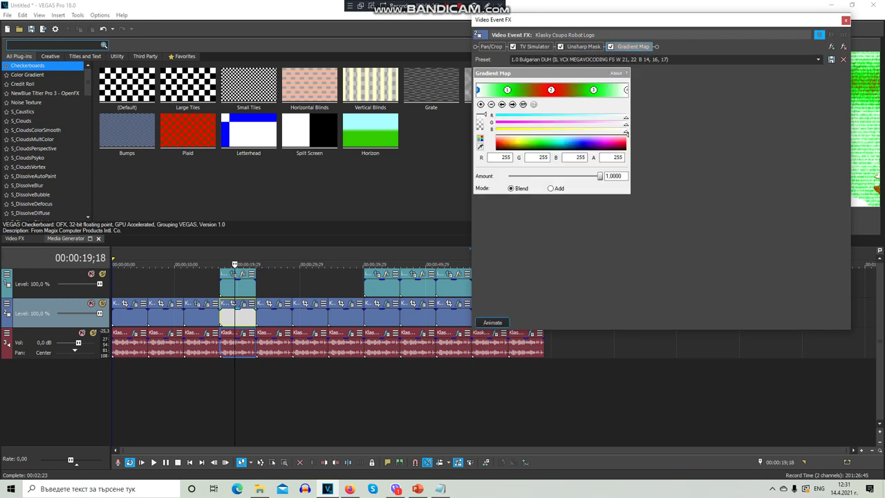
{"action": "left_click", "coordinate": [512, 104]}
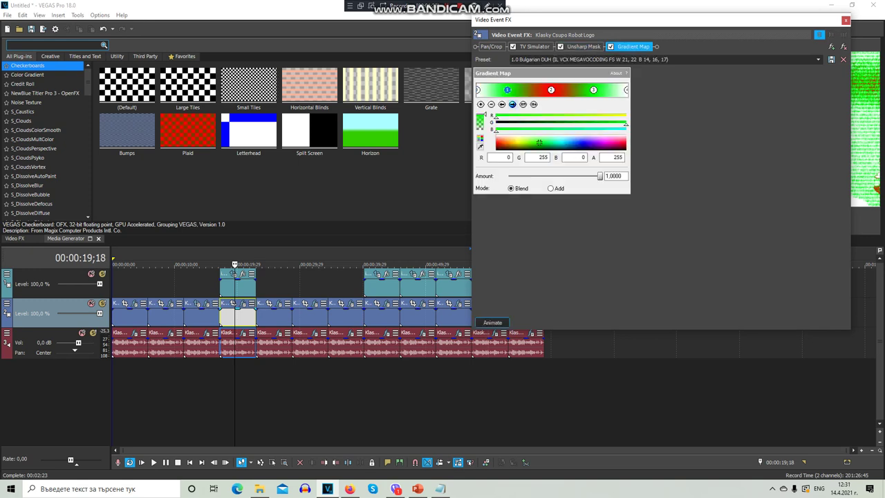
{"action": "left_click", "coordinate": [512, 104]}
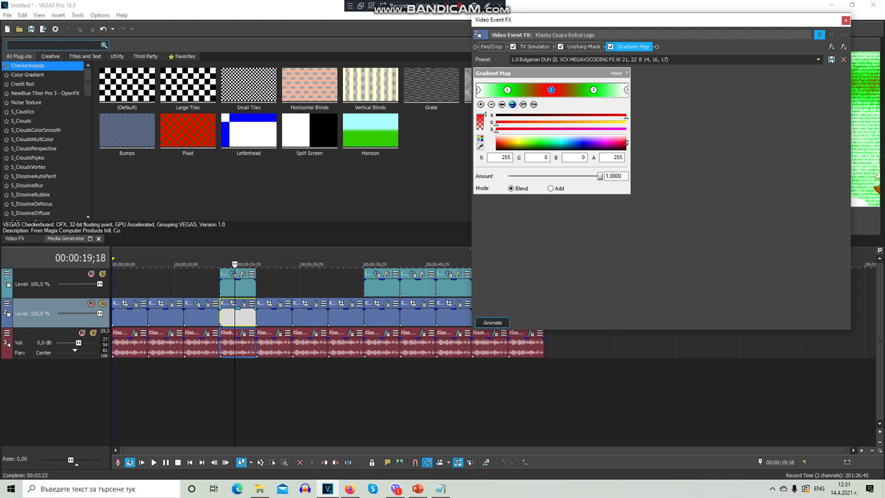
{"action": "left_click", "coordinate": [512, 104]}
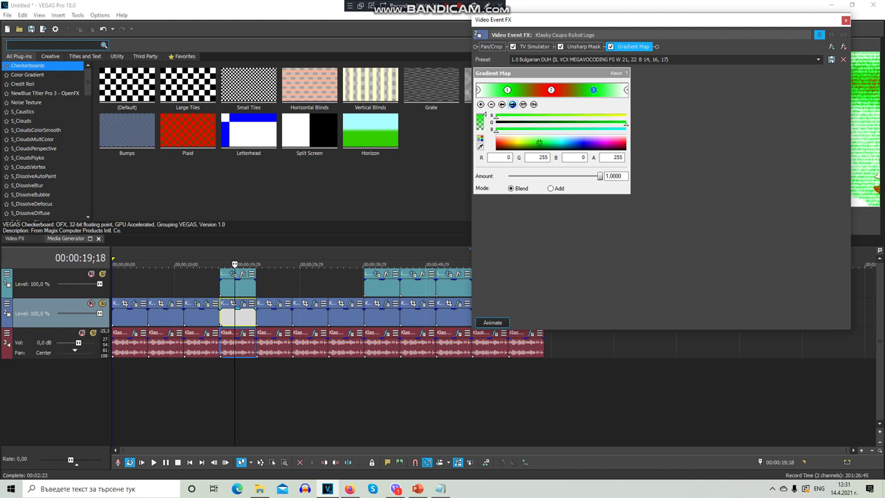
{"action": "left_click", "coordinate": [512, 103]}
Inspect the fourth audio clip's Orange Vocoder effect and both ExpressFX Chorus effects, including the first chorus's preset list.
{"action": "left_click", "coordinate": [243, 333]}
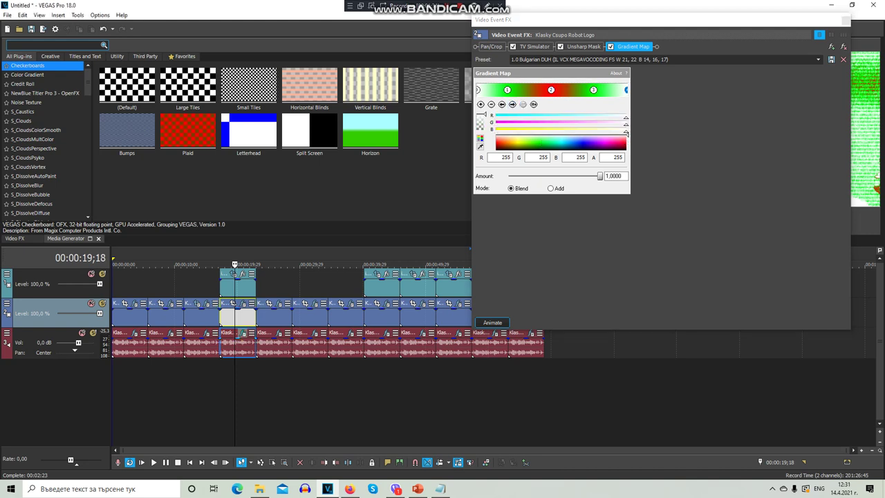
{"action": "left_click", "coordinate": [141, 51]}
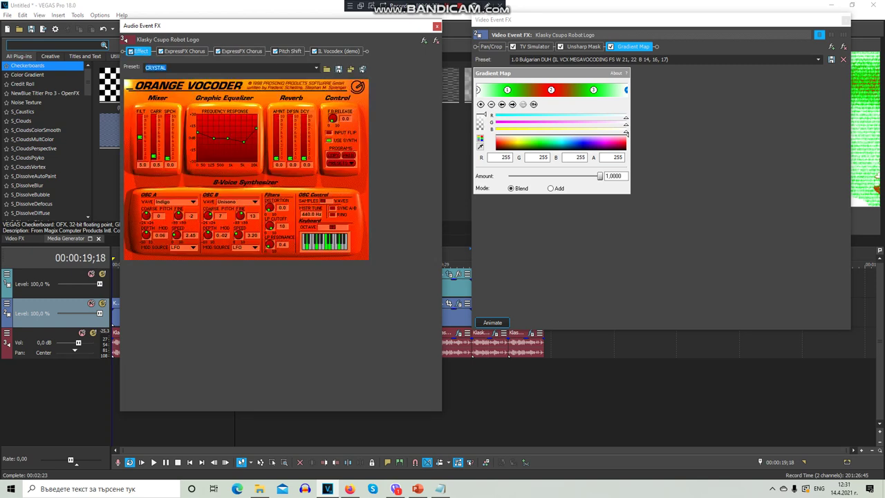
{"action": "left_click", "coordinate": [184, 51]}
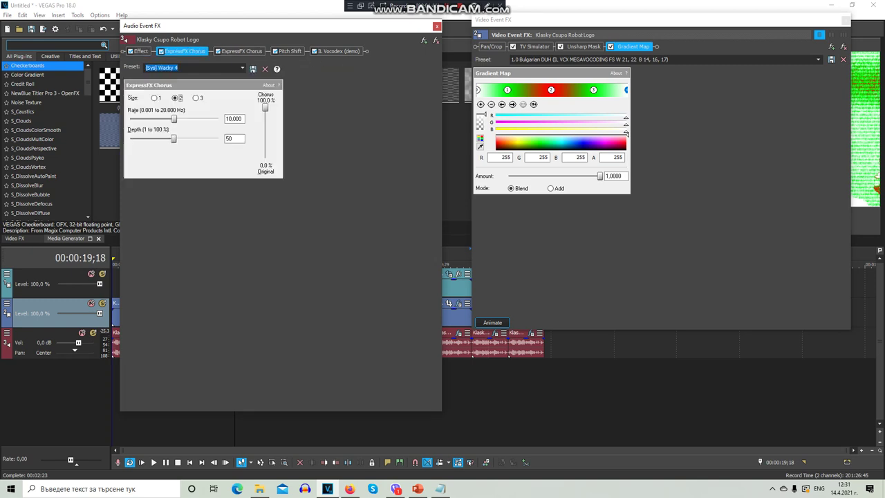
{"action": "left_click", "coordinate": [242, 68]}
{"action": "left_click", "coordinate": [181, 141]}
{"action": "left_click", "coordinate": [241, 51]}
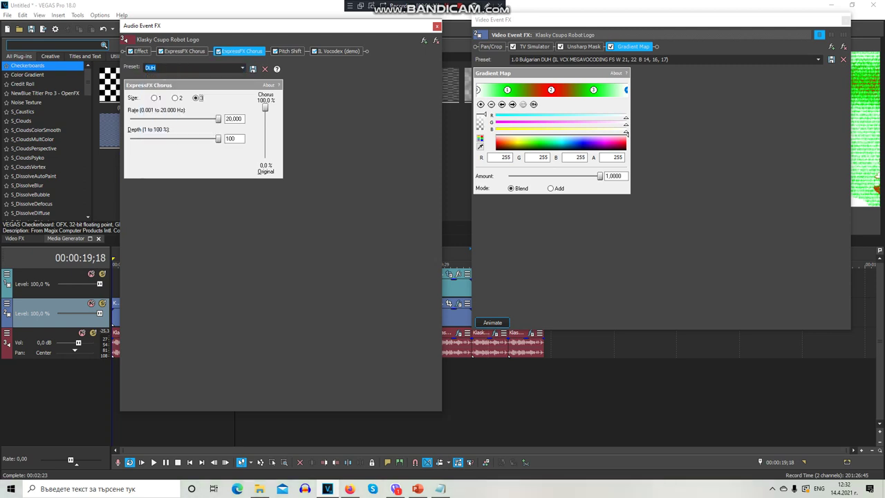
Inspect the fourth audio clip's Pitch Shift and IL Vocodex settings, and close both effect windows.
{"action": "left_click", "coordinate": [290, 52]}
{"action": "left_click", "coordinate": [338, 51]}
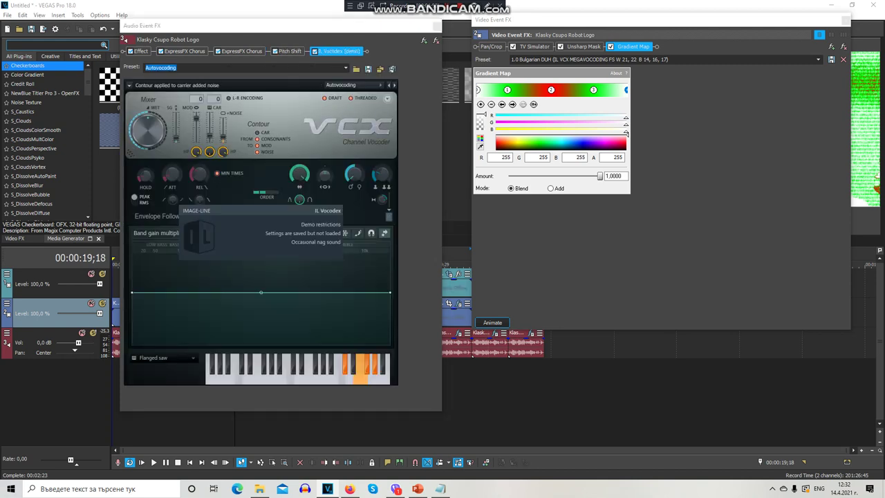
{"action": "left_click", "coordinate": [436, 25]}
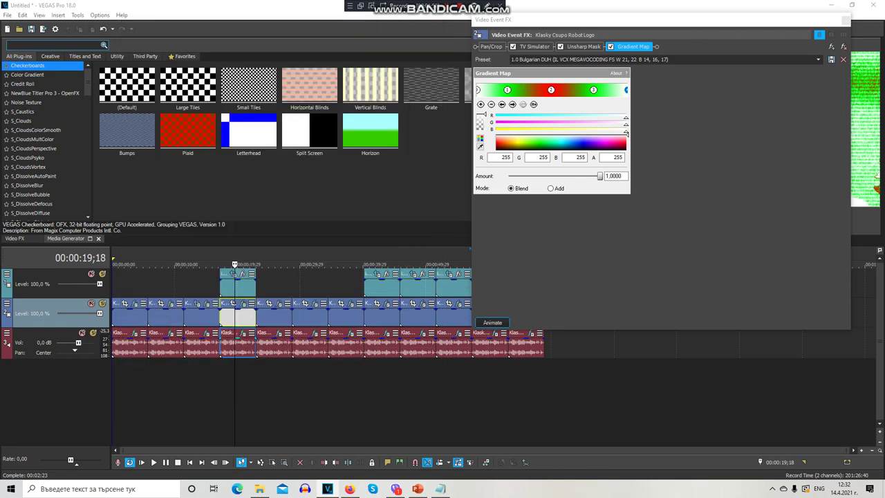
{"action": "left_click", "coordinate": [845, 21]}
Examine the Glow and Light Rays settings of the fifth video clip, including the Glow intensity.
{"action": "left_click", "coordinate": [273, 315]}
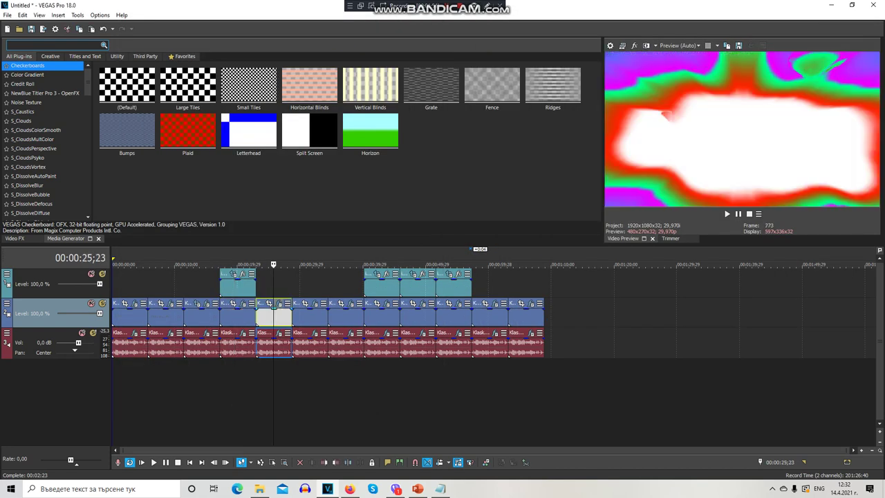
{"action": "left_click", "coordinate": [280, 304]}
{"action": "left_click", "coordinate": [525, 47]}
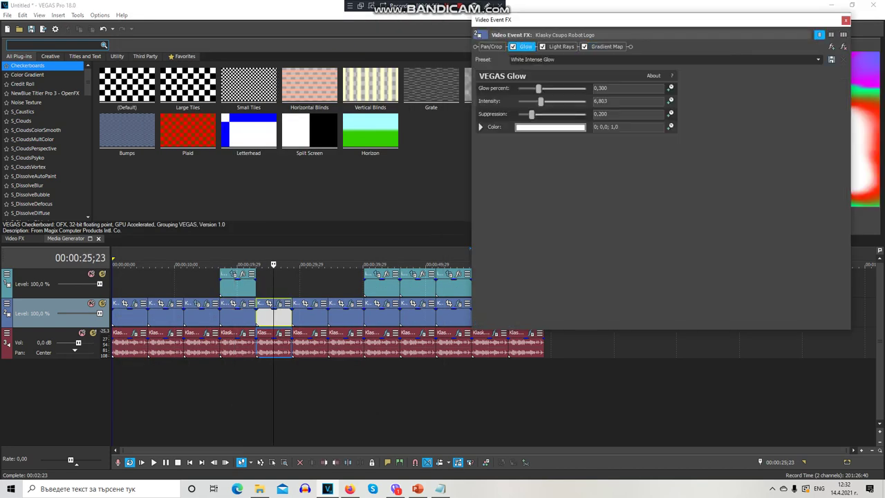
{"action": "double_click", "coordinate": [600, 101]}
{"action": "left_click", "coordinate": [561, 46]}
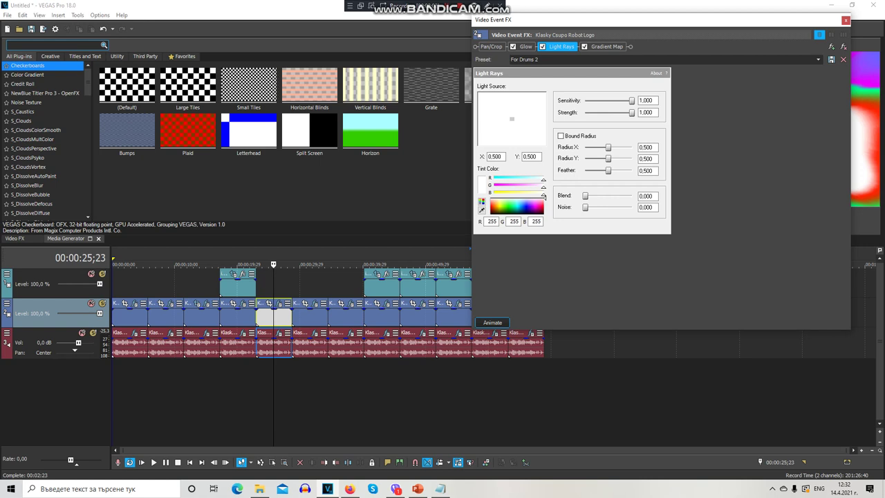
Examine each Gradient Map control point colour on the fifth video clip.
{"action": "left_click", "coordinate": [606, 46]}
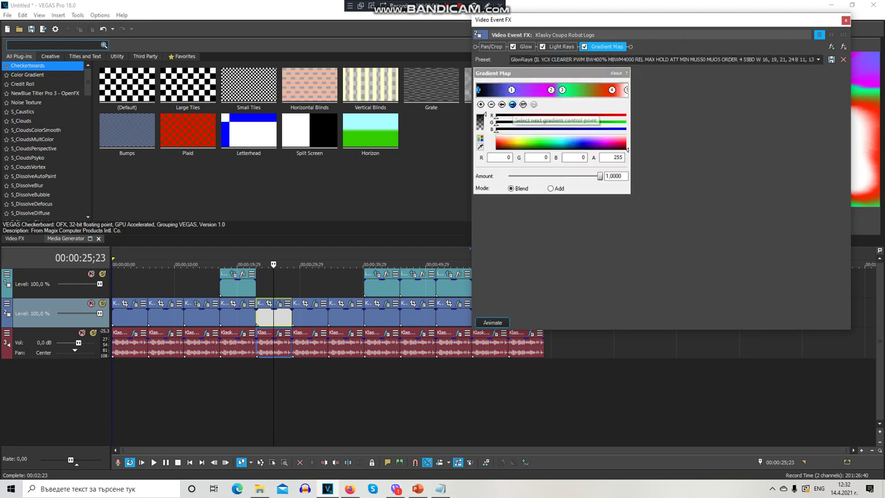
{"action": "left_click", "coordinate": [513, 105]}
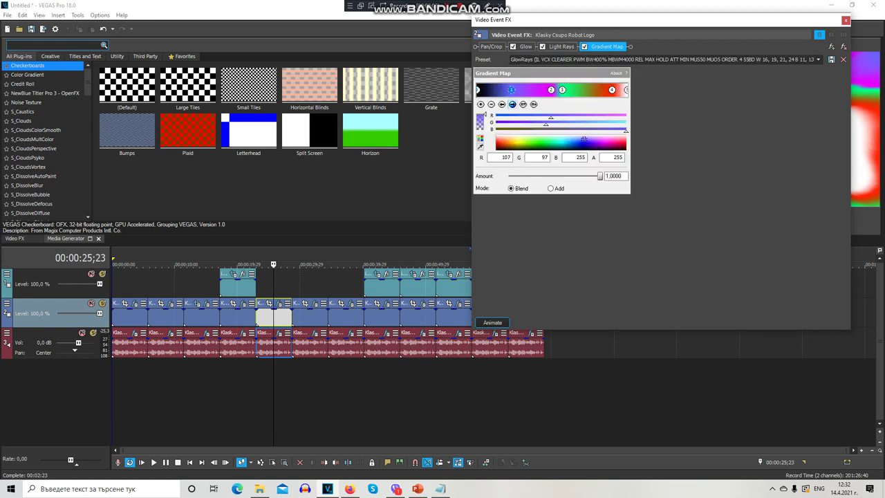
{"action": "left_click", "coordinate": [512, 104]}
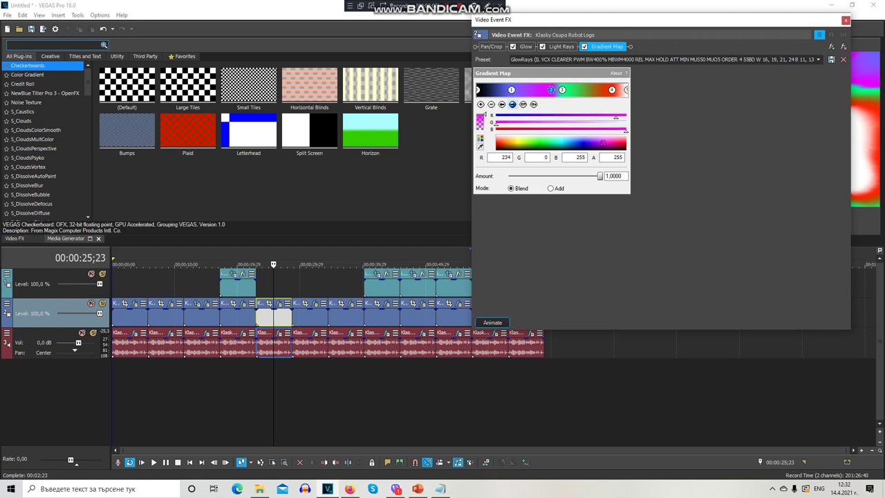
{"action": "left_click", "coordinate": [513, 104]}
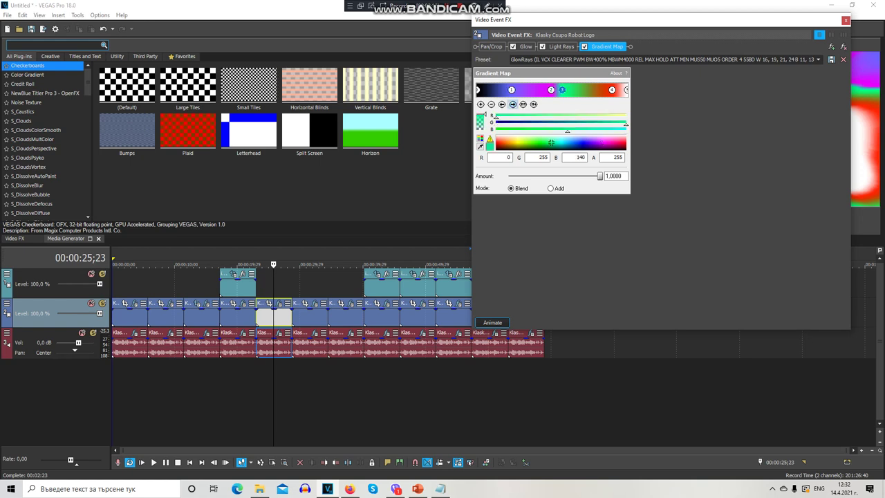
{"action": "left_click", "coordinate": [512, 104]}
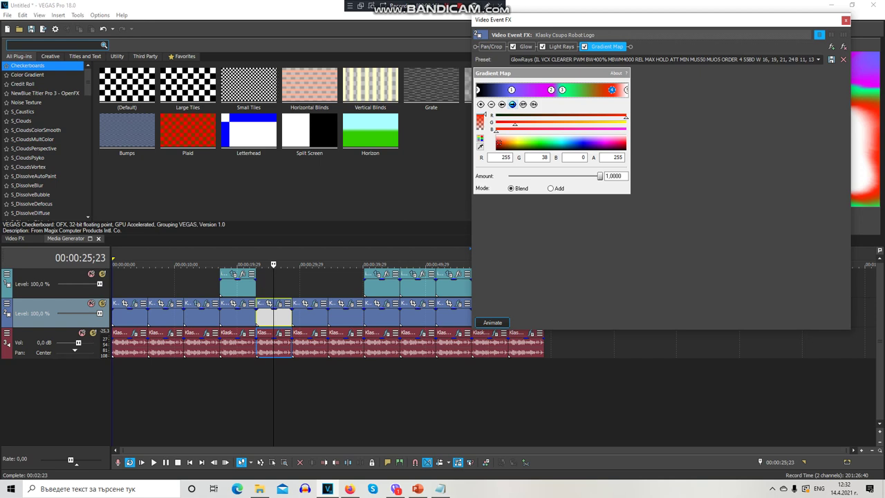
{"action": "left_click", "coordinate": [627, 90]}
Inspect the fifth audio clip's tb_grumblebum and IL Vocodex settings, and close both effect windows.
{"action": "left_click", "coordinate": [280, 333]}
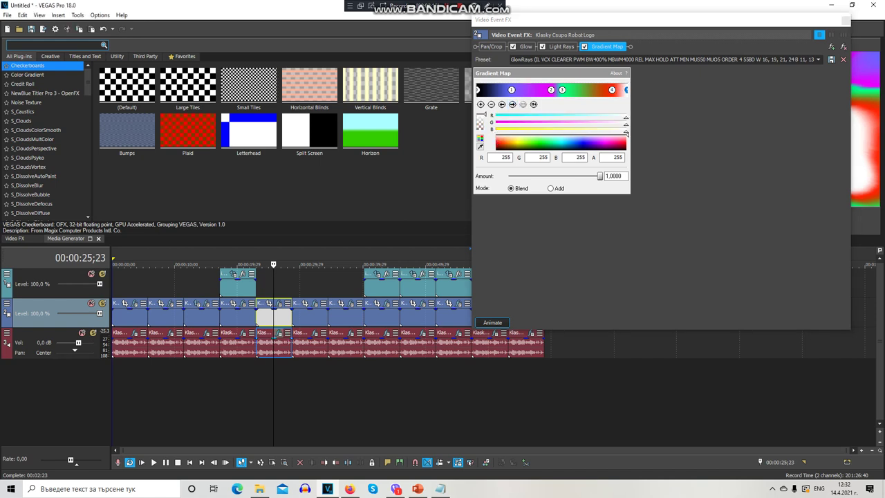
{"action": "left_click", "coordinate": [152, 51]}
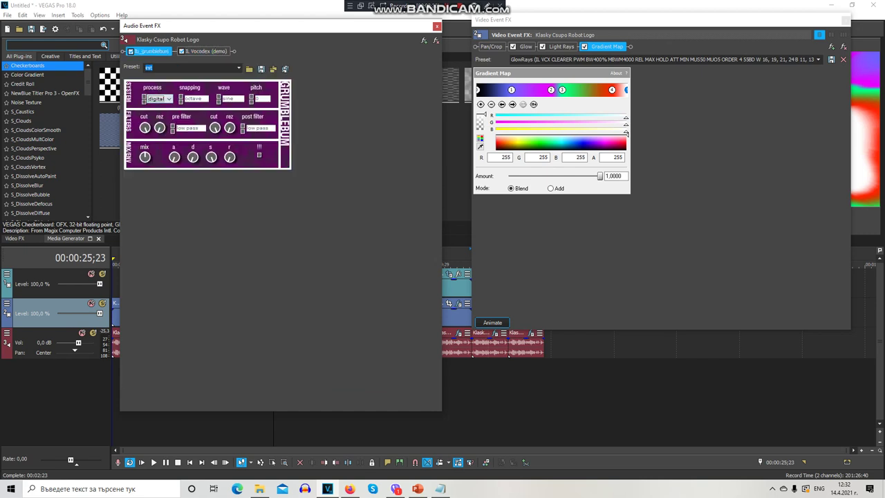
{"action": "left_click", "coordinate": [205, 52]}
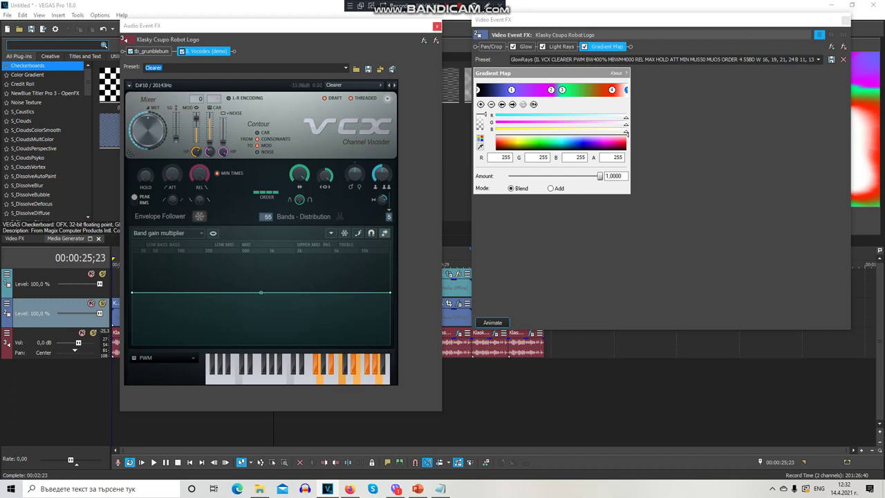
{"action": "left_click", "coordinate": [437, 27]}
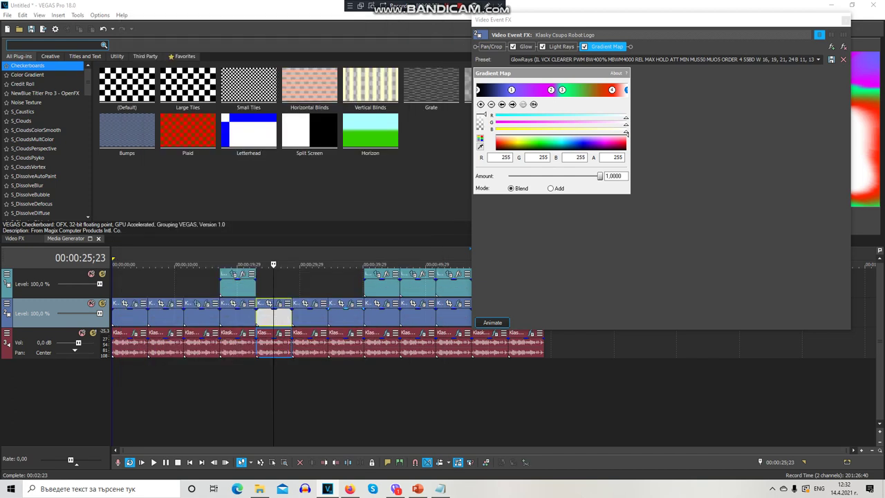
{"action": "left_click", "coordinate": [845, 20]}
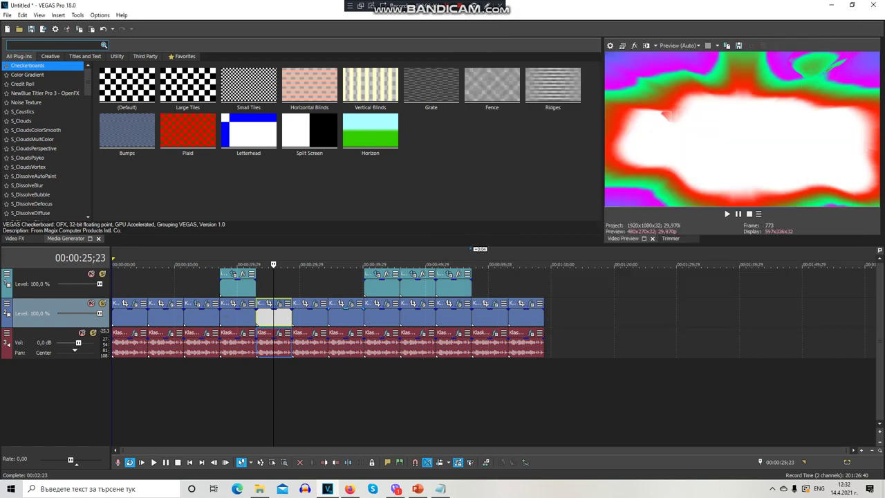
Examine the Glow, Brightness and Contrast, and both Mirror effects on the sixth video clip.
{"action": "left_click", "coordinate": [305, 318]}
{"action": "left_click", "coordinate": [314, 303]}
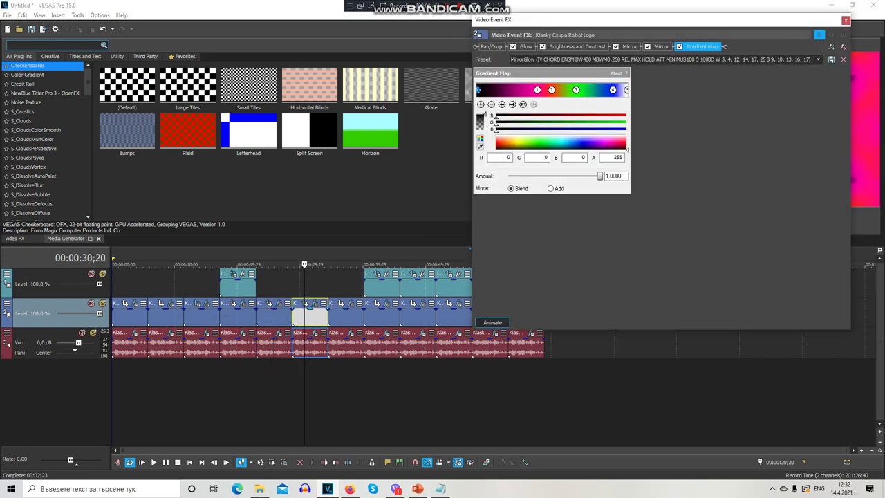
{"action": "left_click", "coordinate": [525, 47]}
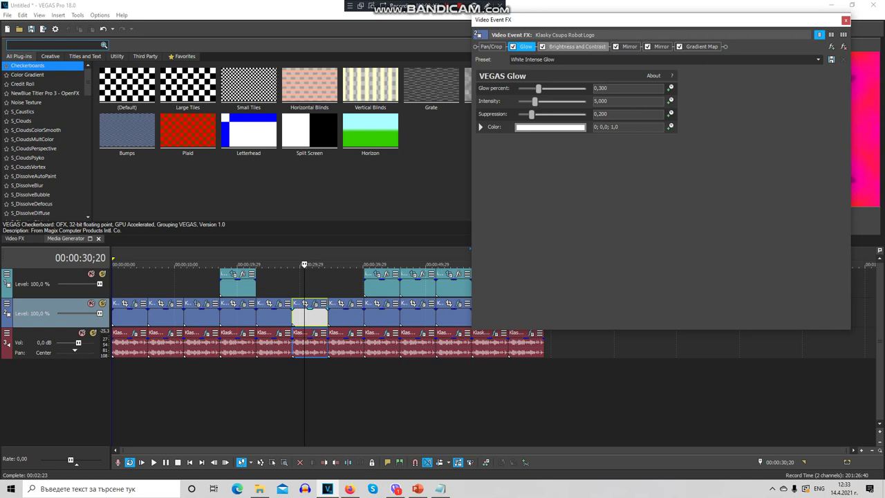
{"action": "left_click", "coordinate": [577, 46]}
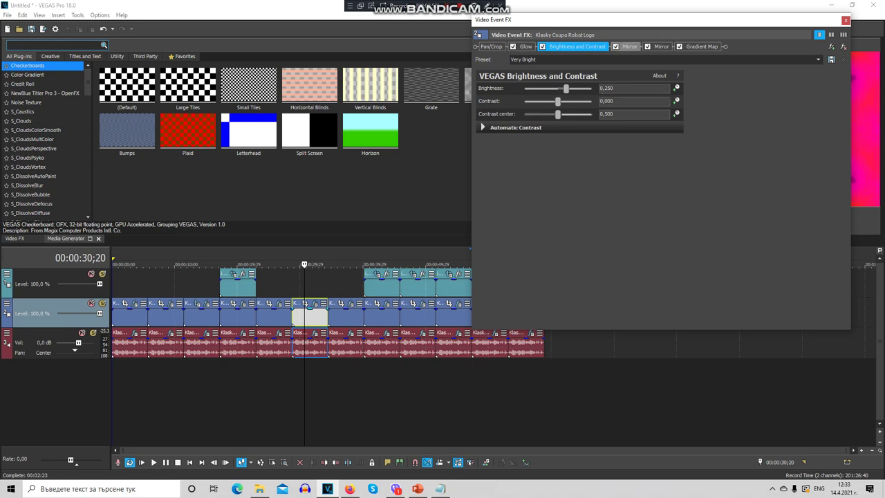
{"action": "left_click", "coordinate": [629, 46]}
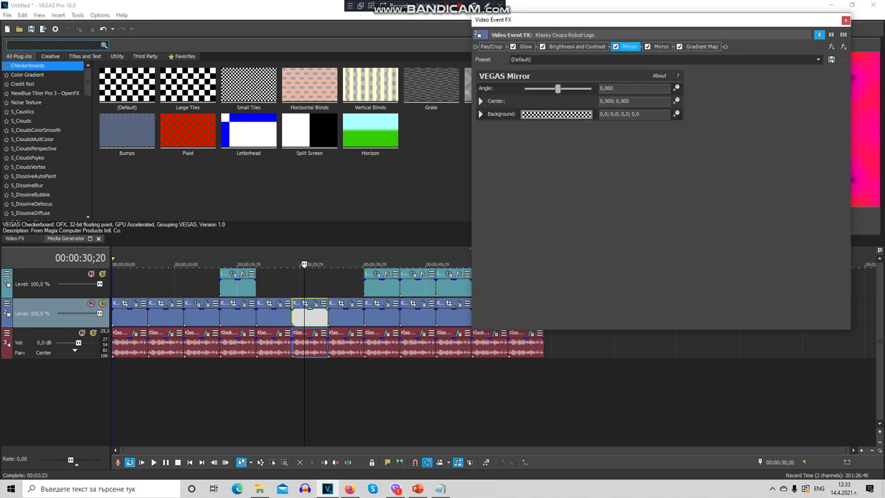
{"action": "left_click", "coordinate": [662, 46]}
Examine each Gradient Map control point colour on the sixth video clip.
{"action": "left_click", "coordinate": [702, 46]}
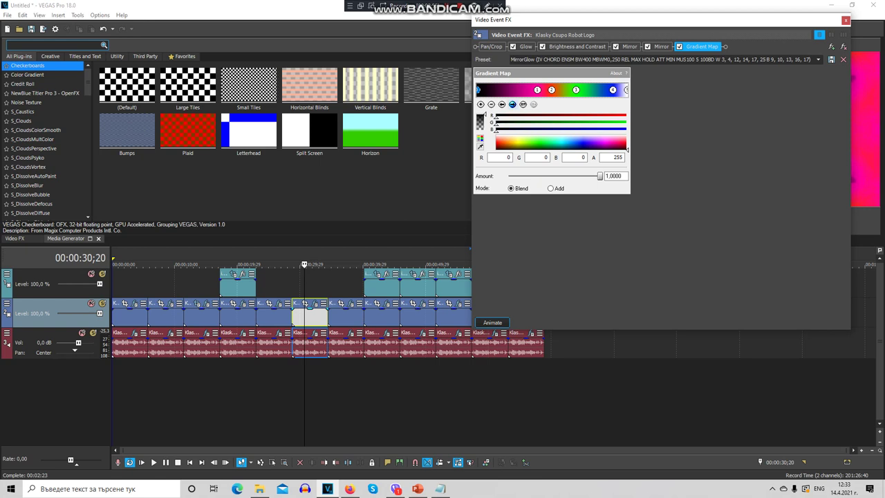
{"action": "left_click", "coordinate": [537, 90]}
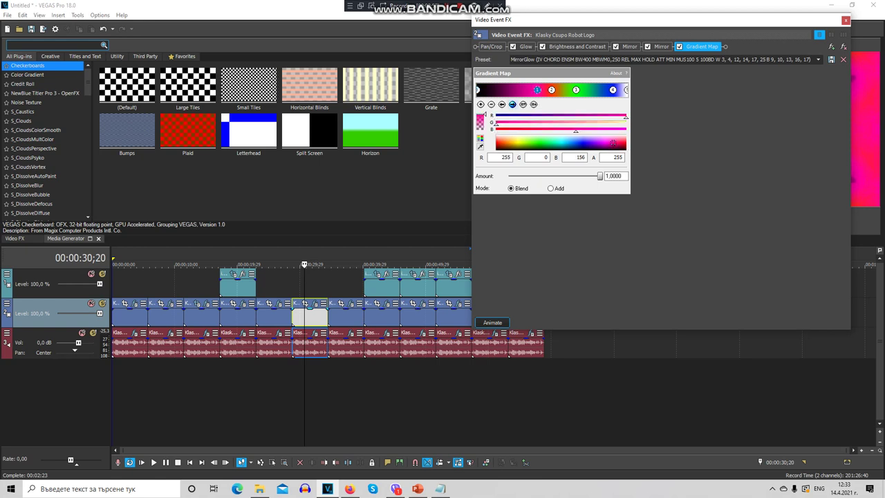
{"action": "left_click", "coordinate": [512, 105]}
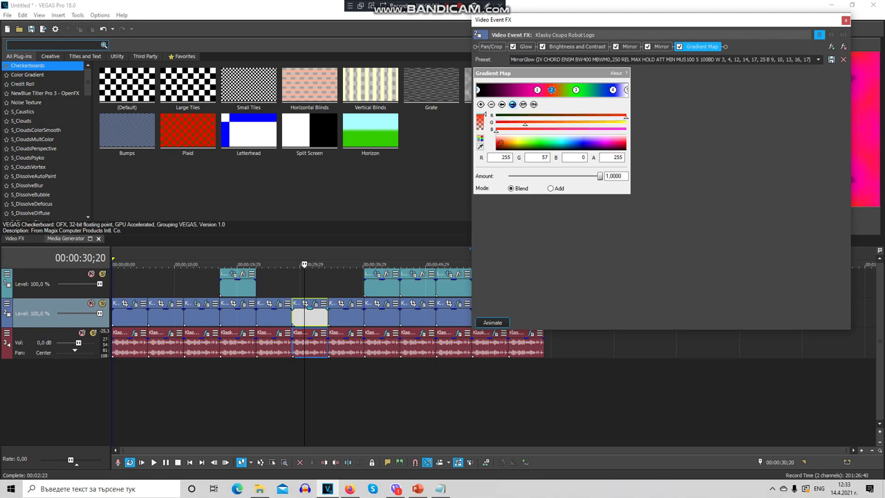
{"action": "left_click", "coordinate": [575, 90]}
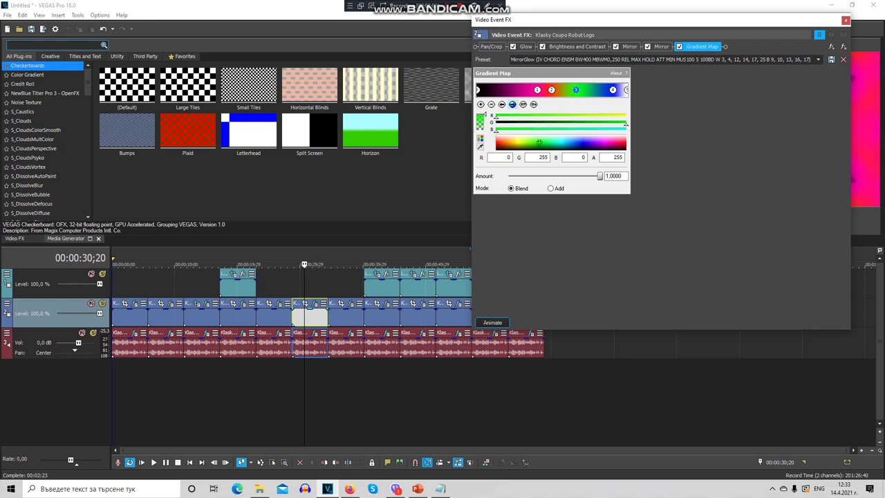
{"action": "left_click", "coordinate": [612, 90]}
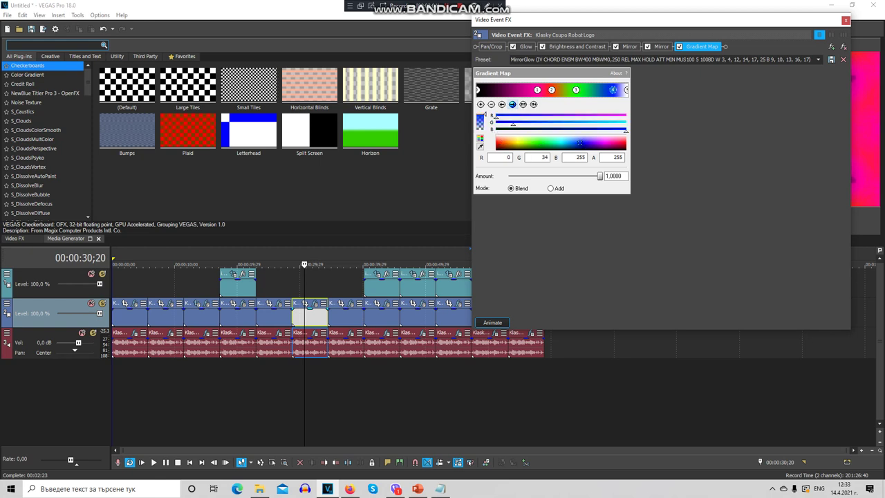
{"action": "left_click", "coordinate": [626, 90]}
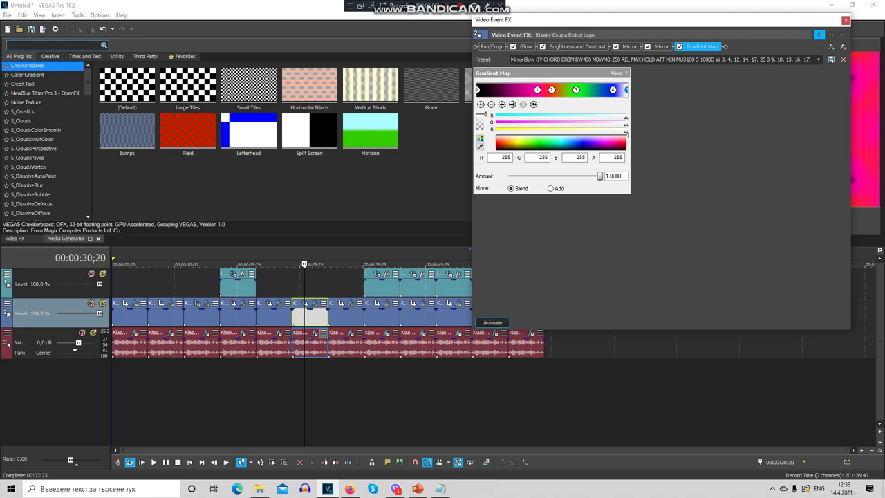
Inspect the sixth audio clip's ExpressFX Flange/Wah-Wah with its preset list, CMT_Bitcrusher_2 and IL Vocodex settings, and close both effect windows.
{"action": "left_click", "coordinate": [316, 333]}
{"action": "left_click", "coordinate": [164, 51]}
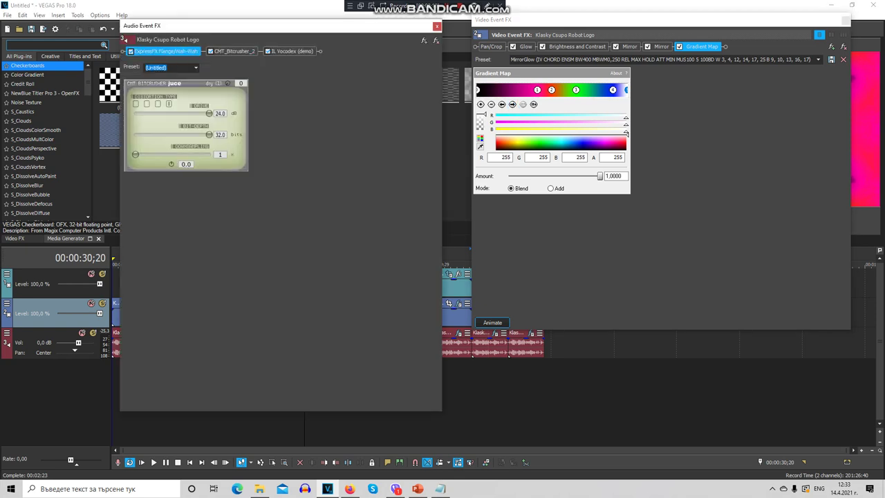
{"action": "left_click", "coordinate": [265, 67]}
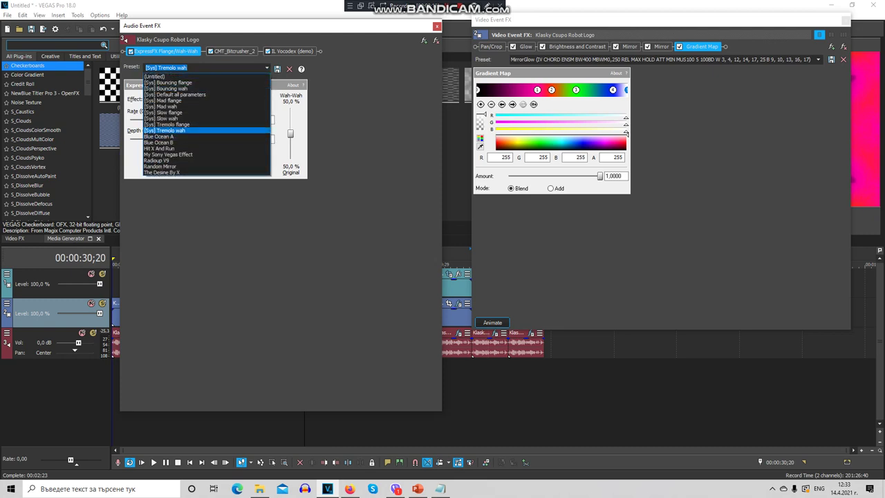
{"action": "left_click", "coordinate": [166, 130]}
{"action": "left_click", "coordinate": [233, 51]}
{"action": "left_click", "coordinate": [292, 51]}
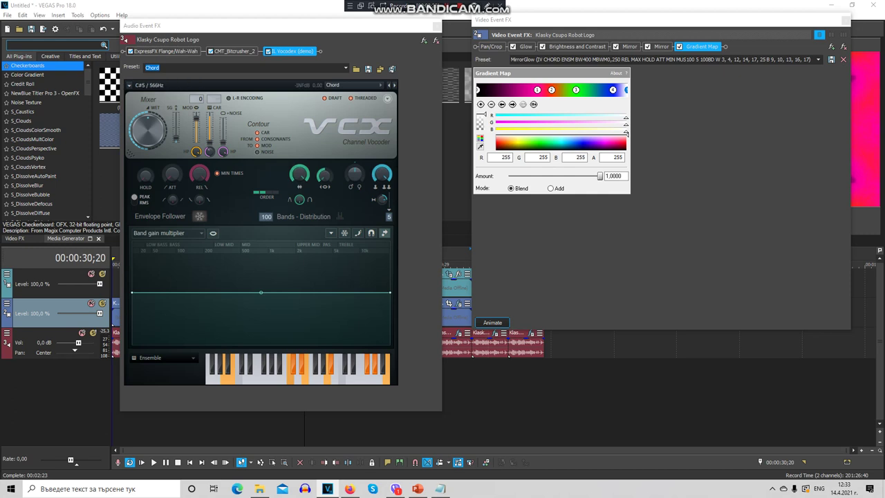
{"action": "left_click", "coordinate": [437, 26]}
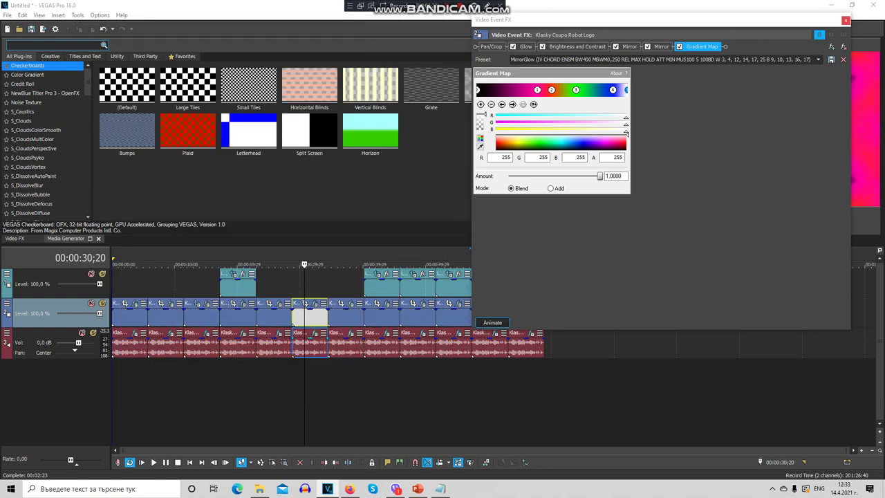
{"action": "left_click", "coordinate": [845, 20]}
Examine each Gradient Map control point colour on the seventh video clip.
{"action": "left_click", "coordinate": [350, 304]}
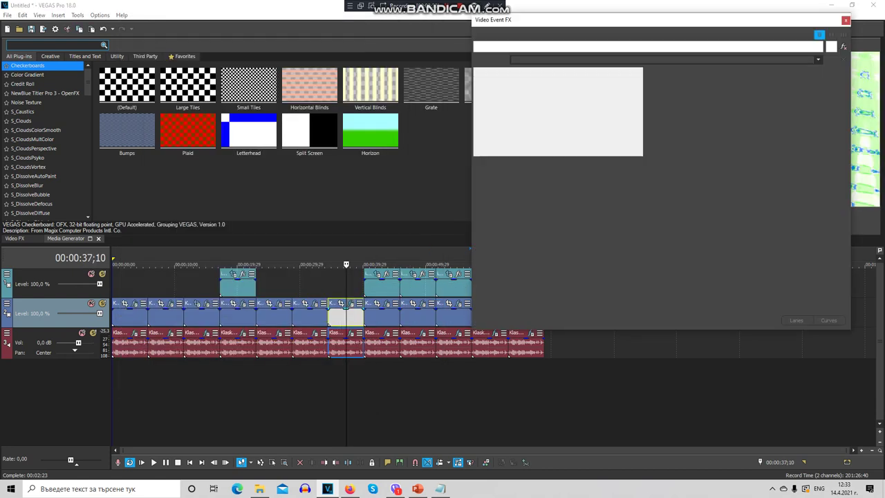
{"action": "left_click", "coordinate": [536, 47]}
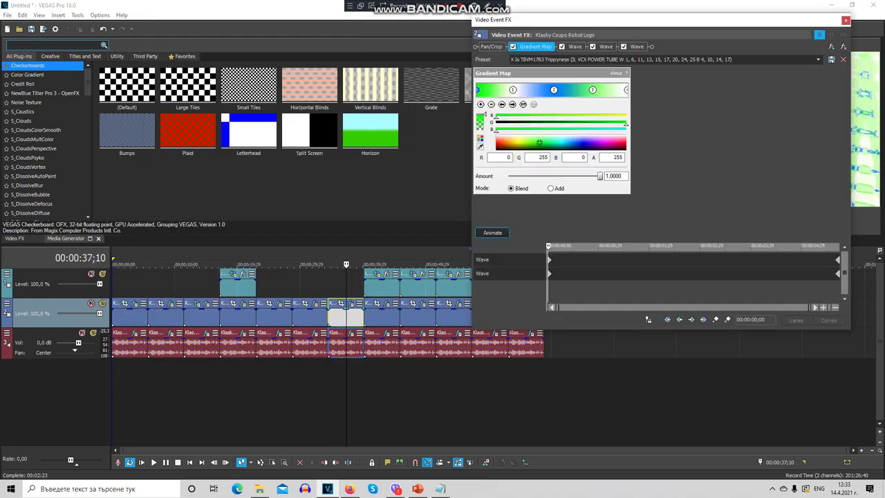
{"action": "left_click", "coordinate": [512, 104]}
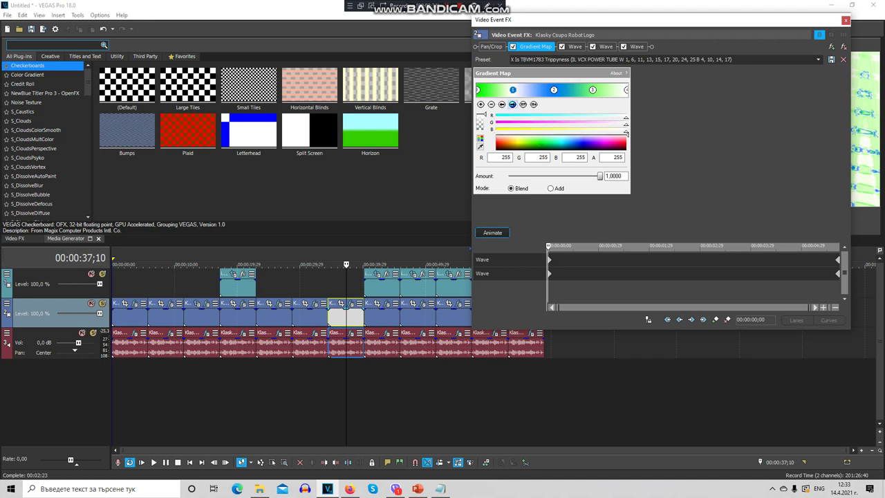
{"action": "left_click", "coordinate": [513, 104]}
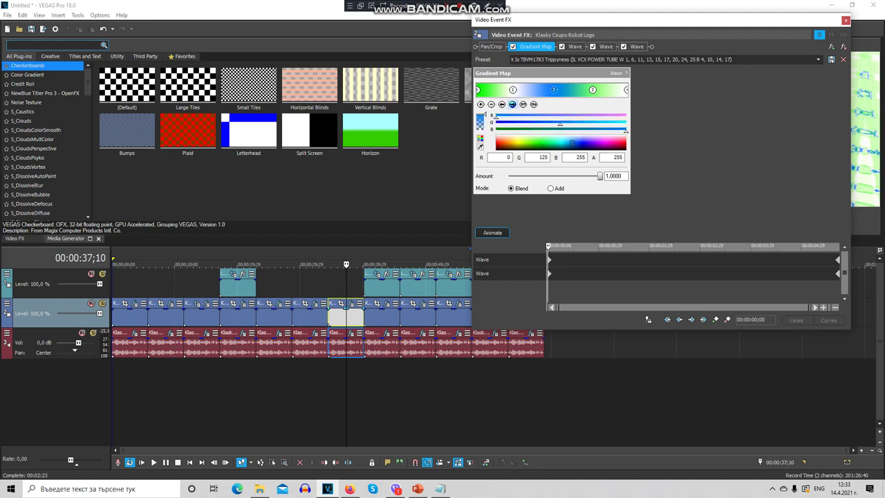
{"action": "left_click", "coordinate": [512, 104]}
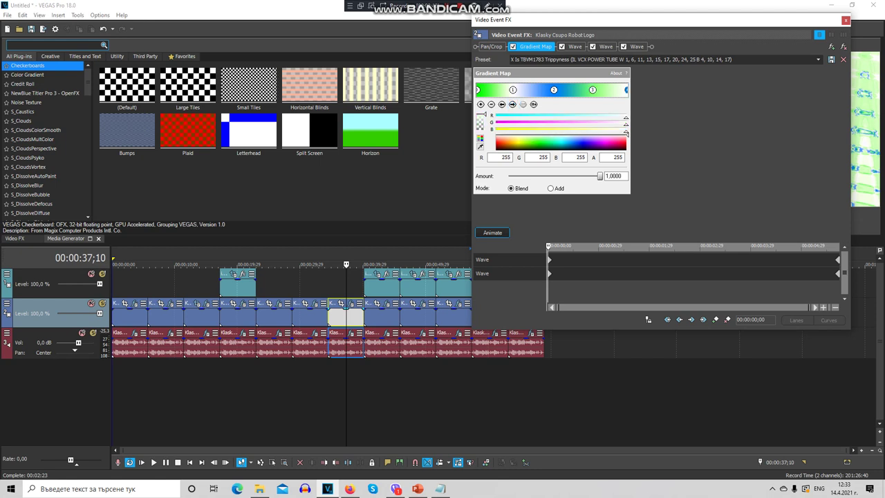
Examine the three Wave effects on the seventh video clip, checking the second one at its start and end keyframes, and close the effect window.
{"action": "left_click", "coordinate": [575, 46]}
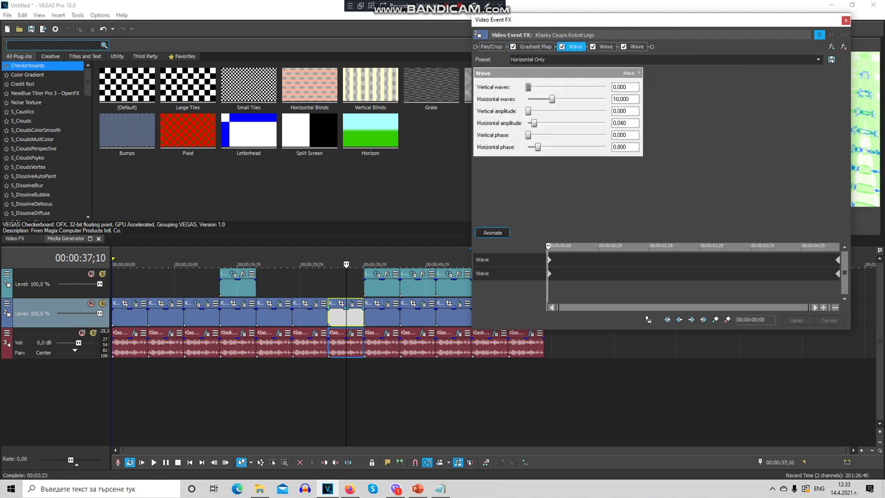
{"action": "left_click", "coordinate": [606, 46]}
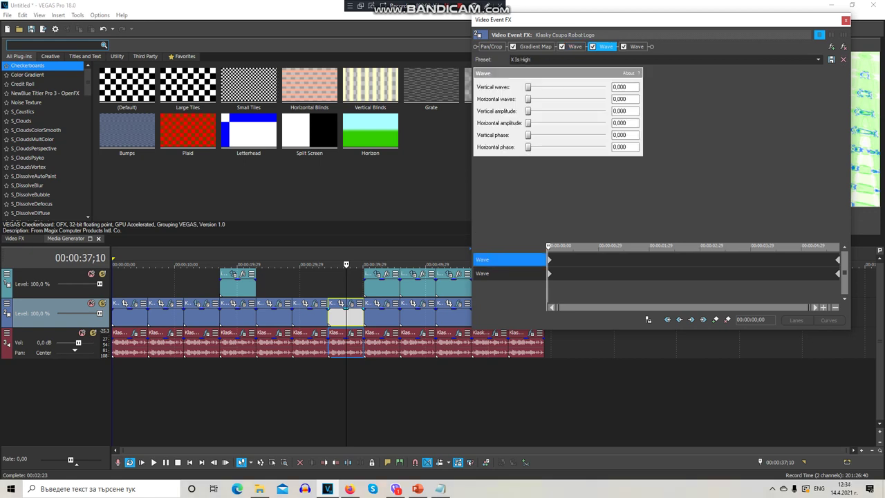
{"action": "left_click_drag", "start_coordinate": [548, 246], "coordinate": [839, 246]}
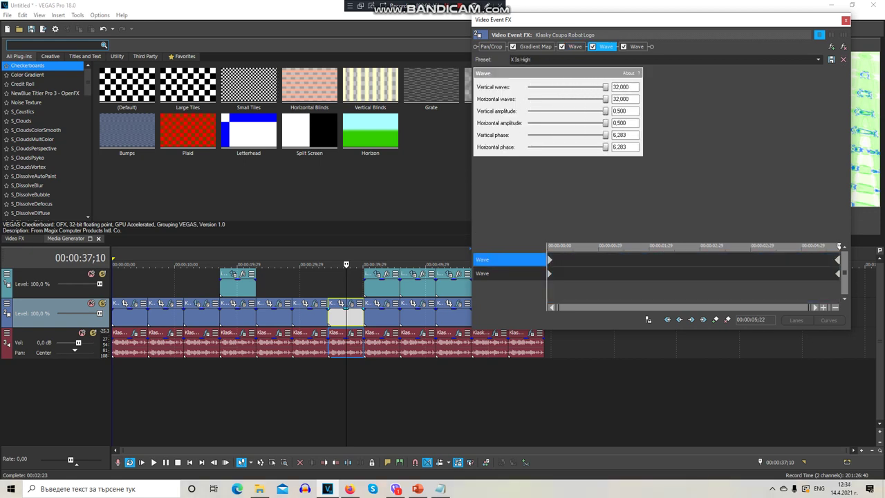
{"action": "left_click", "coordinate": [637, 46]}
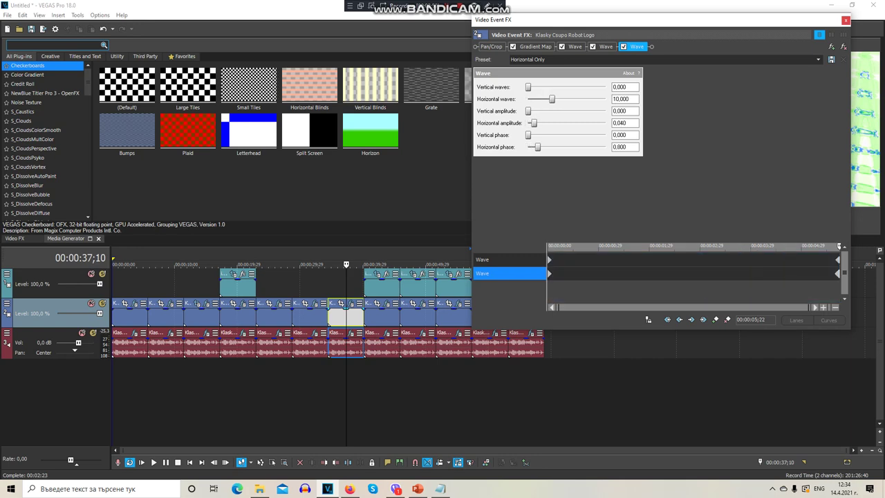
{"action": "left_click", "coordinate": [846, 20]}
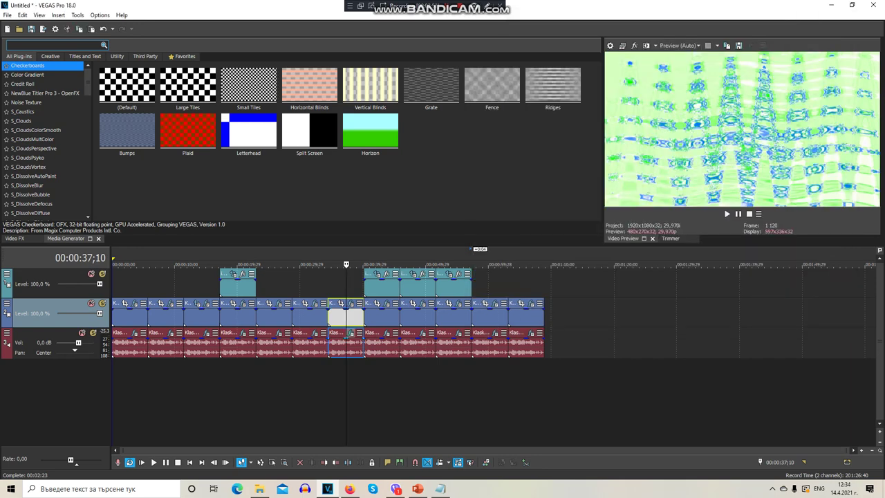
Inspect the seventh audio clip's tb_grumblebum, ExpressFX Distortion, Reverb and IL Vocodex settings, and close the effect window.
{"action": "left_click", "coordinate": [350, 333]}
{"action": "left_click", "coordinate": [151, 51]}
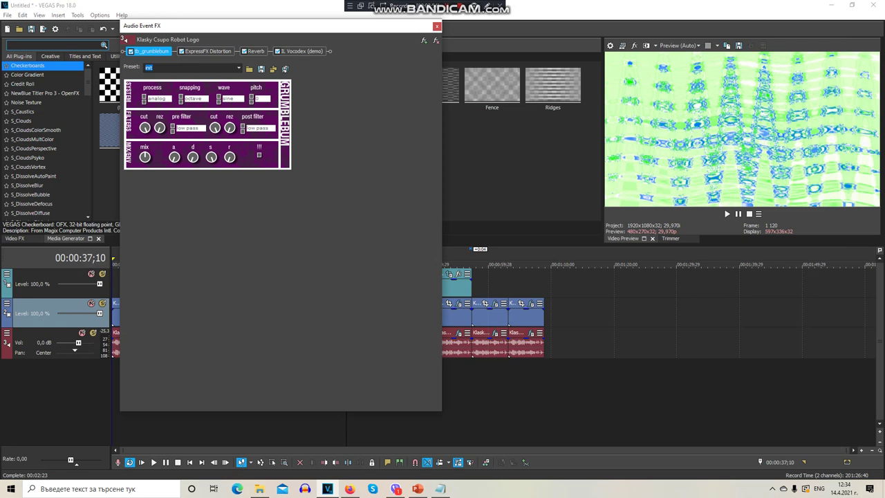
{"action": "left_click", "coordinate": [208, 51]}
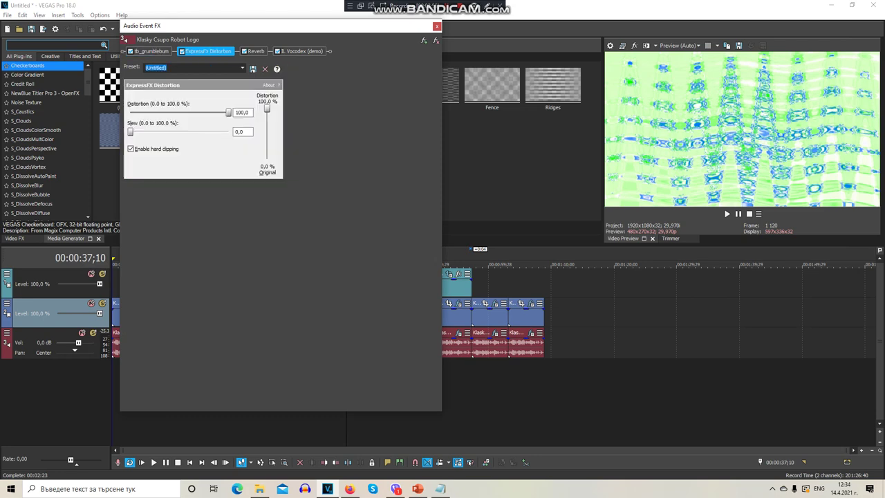
{"action": "left_click", "coordinate": [256, 51]}
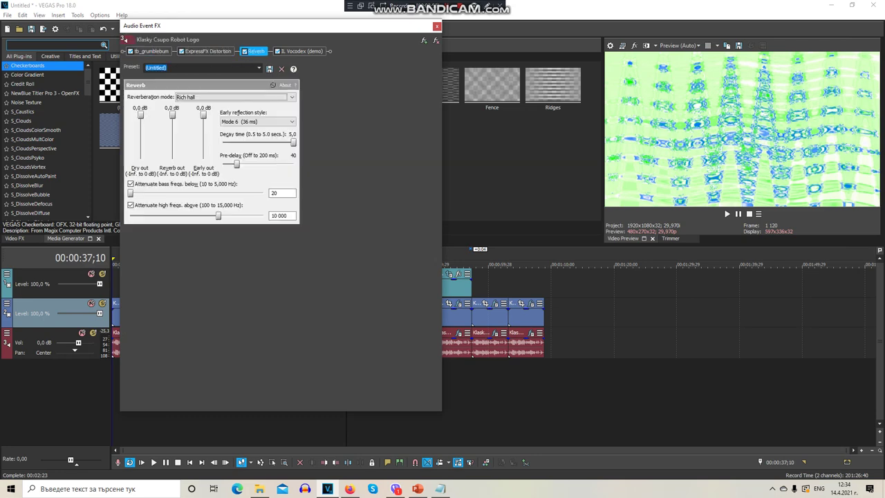
{"action": "left_click", "coordinate": [302, 51]}
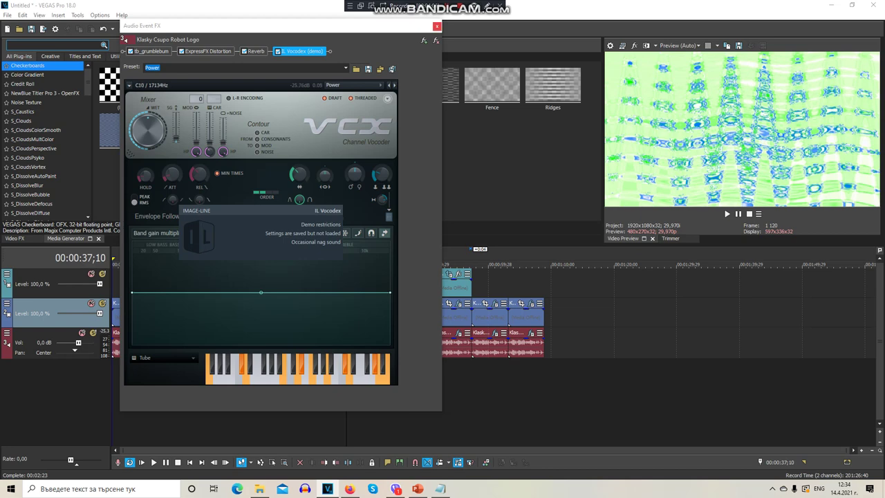
{"action": "left_click", "coordinate": [436, 25]}
Examine each Gradient Map control point colour on the eighth video clip.
{"action": "left_click", "coordinate": [378, 318]}
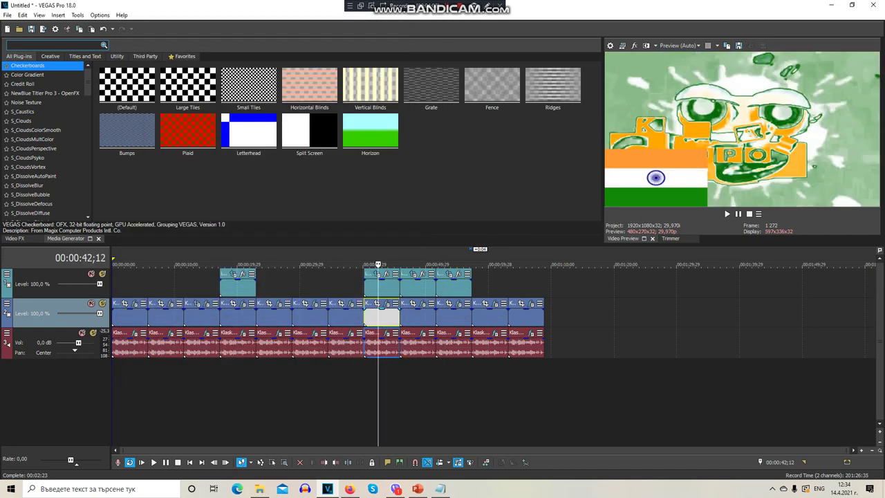
{"action": "left_click", "coordinate": [386, 304]}
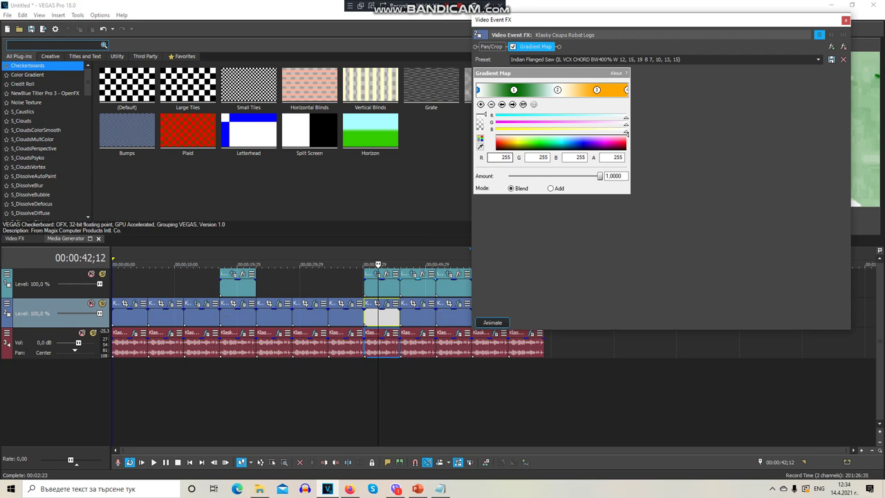
{"action": "left_click", "coordinate": [514, 90]}
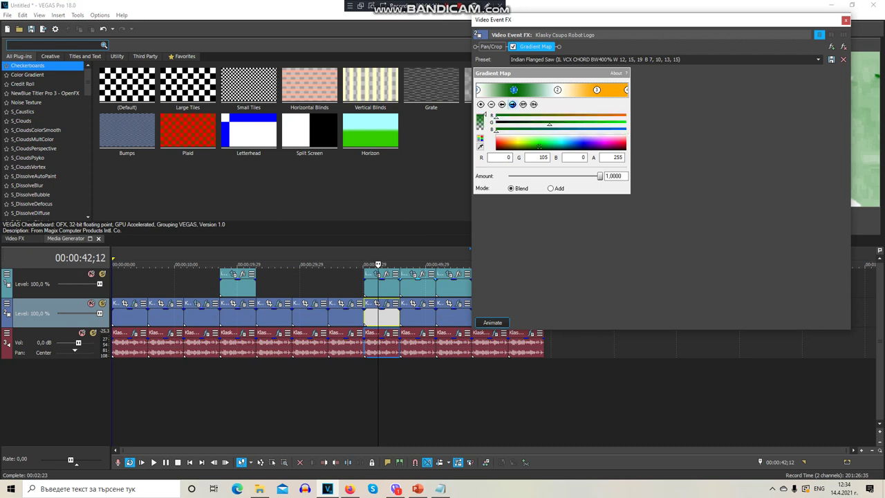
{"action": "left_click", "coordinate": [557, 90]}
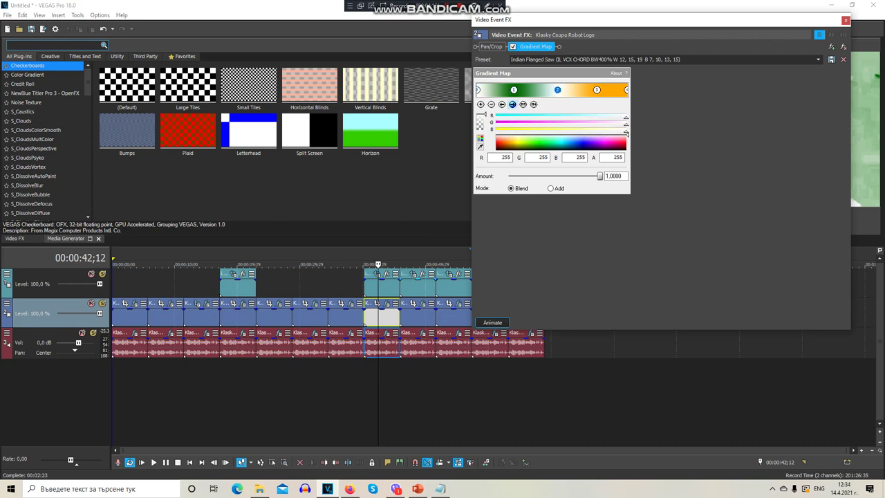
{"action": "left_click", "coordinate": [512, 104]}
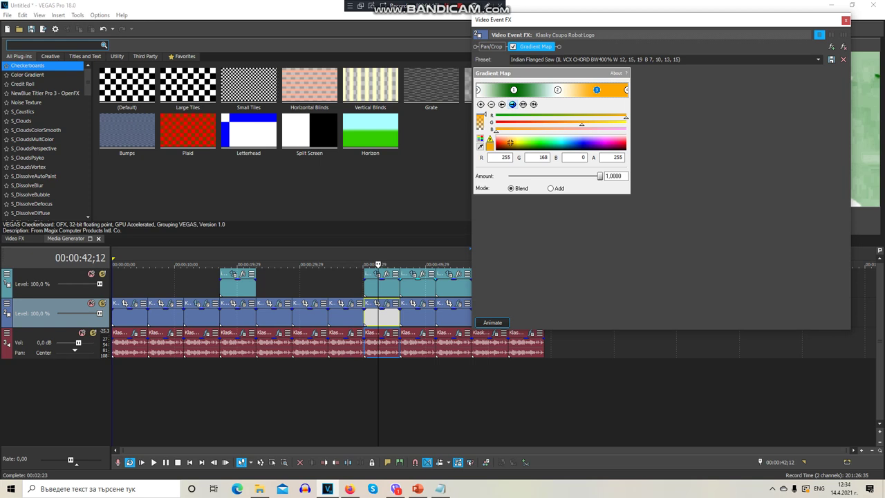
{"action": "left_click", "coordinate": [512, 104]}
Inspect the eighth audio clip's IL Vocodex settings and close both effect windows.
{"action": "left_click", "coordinate": [386, 333]}
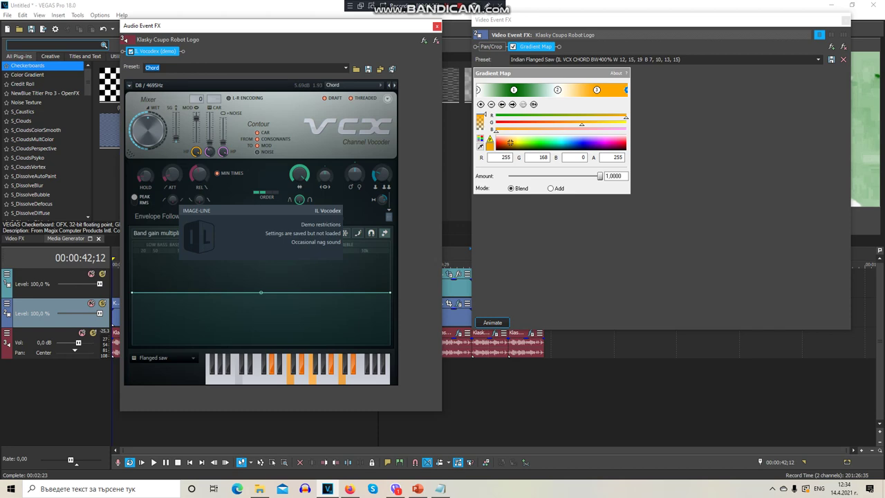
{"action": "left_click", "coordinate": [436, 26]}
{"action": "left_click", "coordinate": [845, 20]}
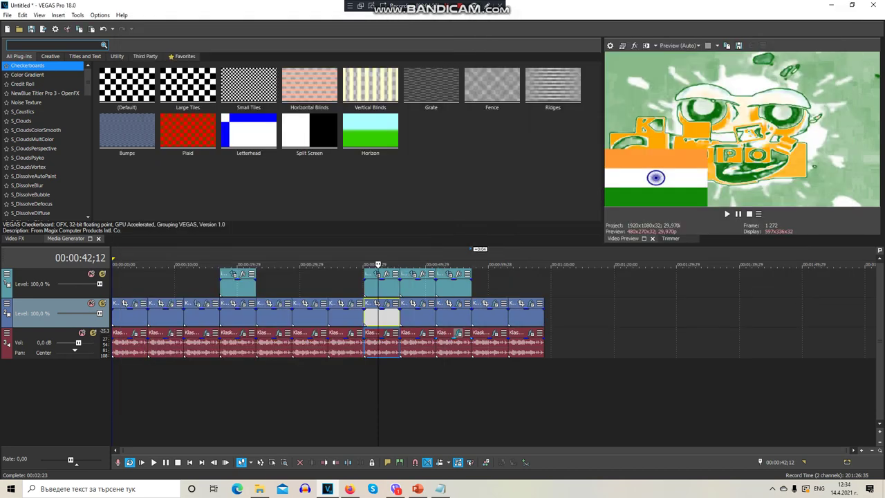
Examine each Gradient Map control point colour on the ninth video clip.
{"action": "left_click", "coordinate": [418, 318]}
{"action": "left_click", "coordinate": [423, 303]}
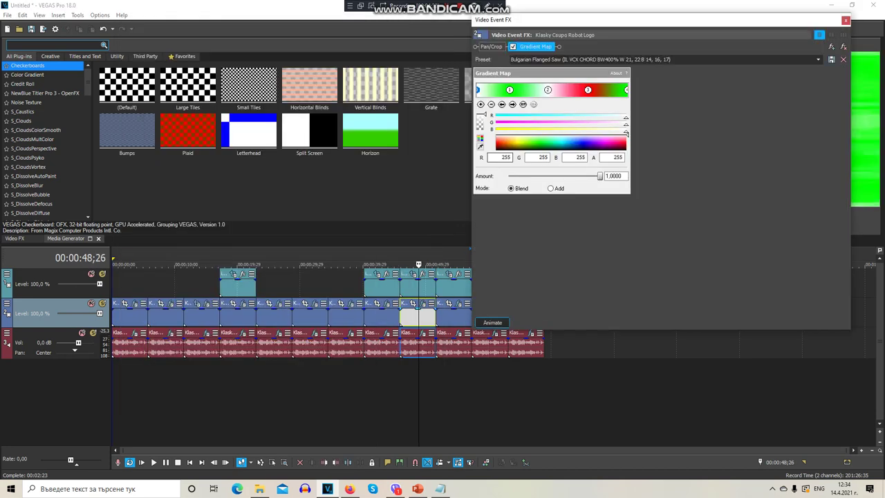
{"action": "left_click", "coordinate": [509, 89]}
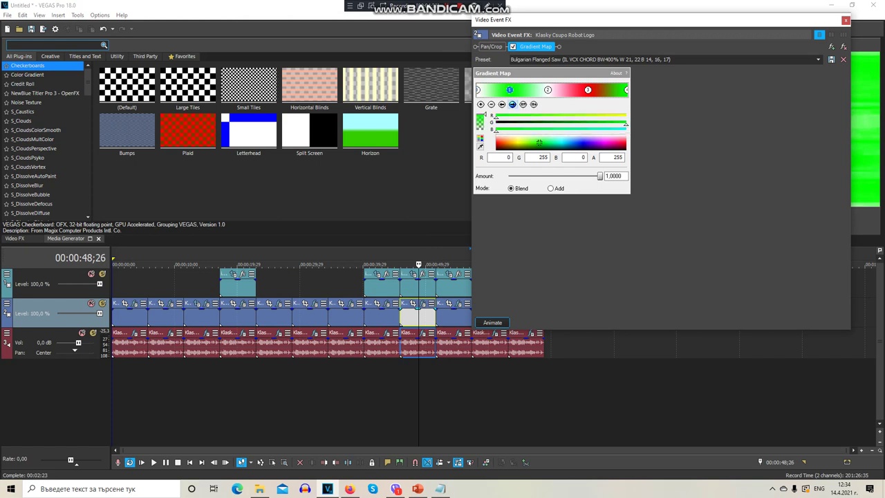
{"action": "left_click", "coordinate": [548, 90]}
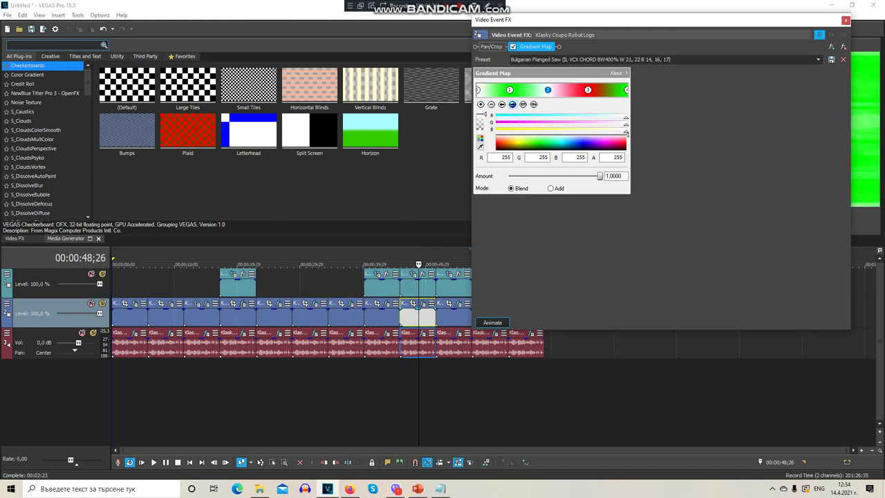
{"action": "left_click", "coordinate": [587, 90]}
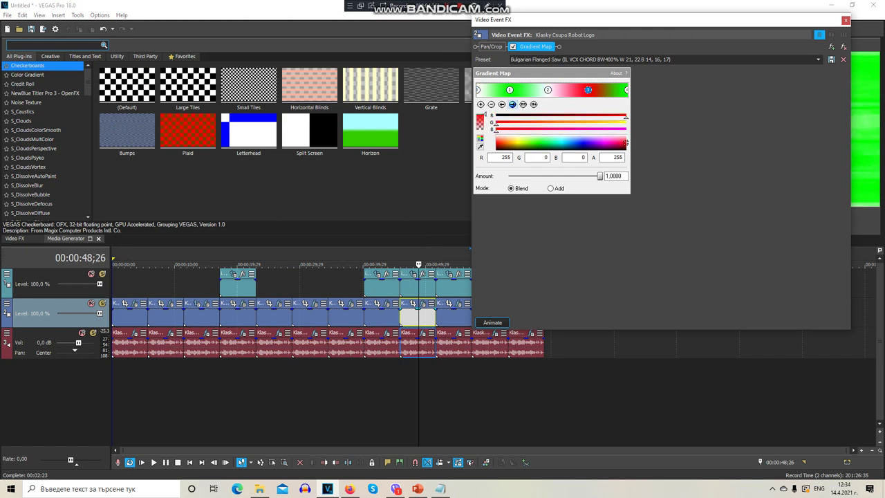
{"action": "left_click", "coordinate": [513, 105]}
Inspect the ninth audio clip's IL Vocodex settings and close both effect windows.
{"action": "left_click", "coordinate": [422, 332]}
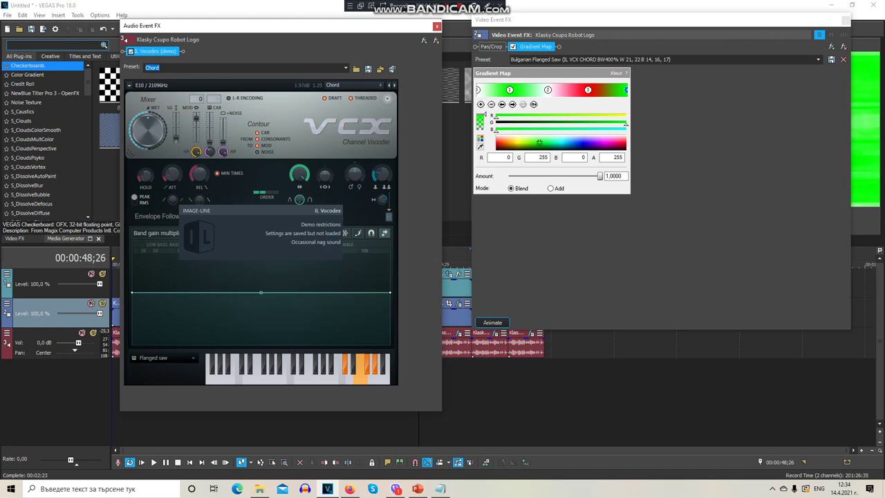
{"action": "left_click", "coordinate": [436, 26]}
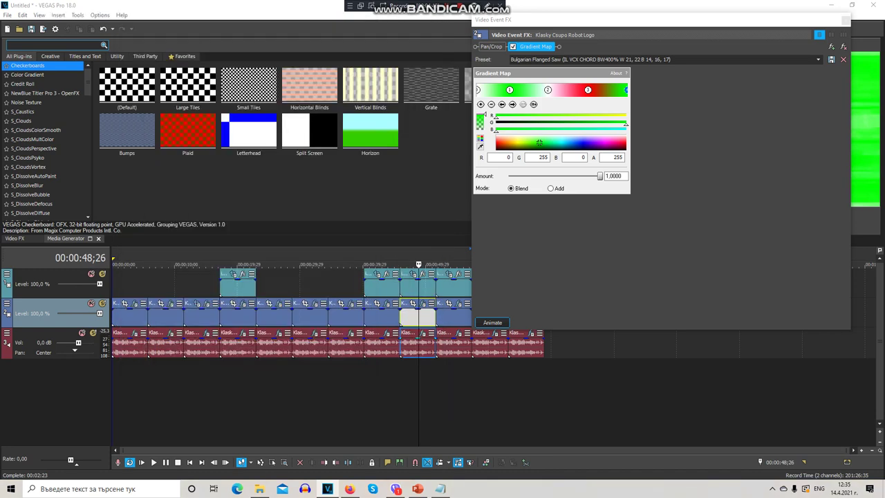
{"action": "left_click", "coordinate": [845, 20]}
Examine each Gradient Map control point colour on the tenth video clip.
{"action": "left_click", "coordinate": [451, 317]}
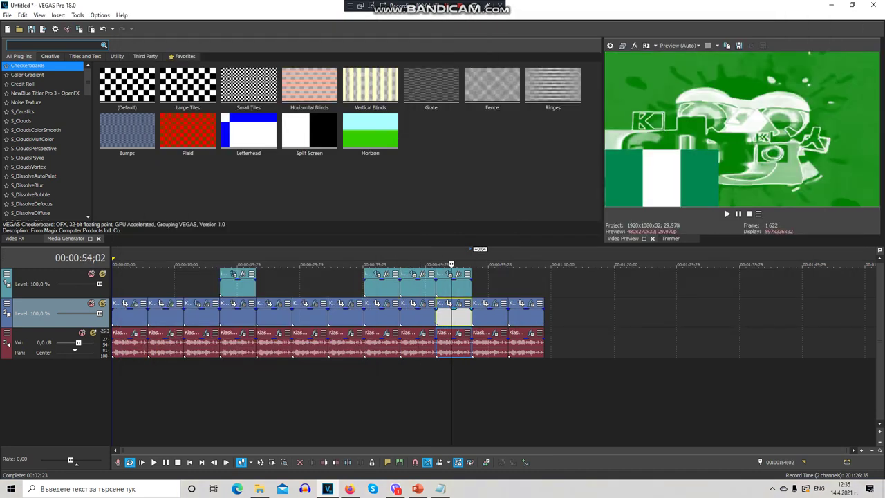
{"action": "left_click", "coordinate": [458, 304]}
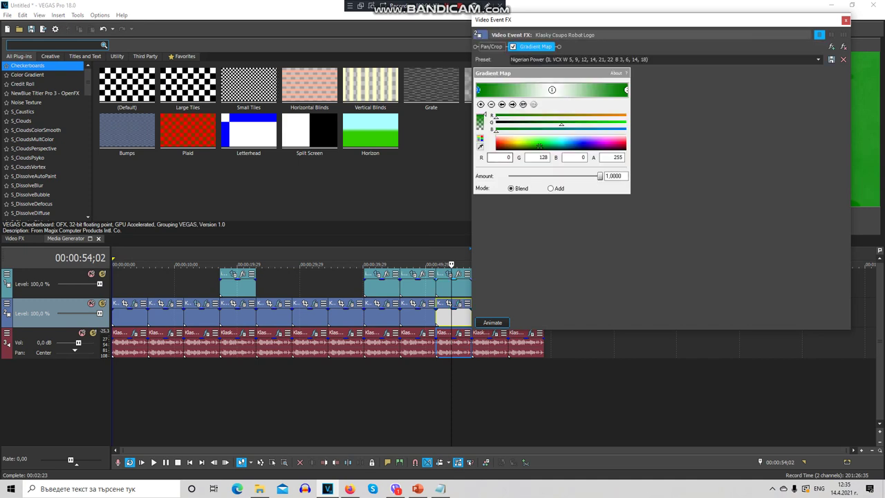
{"action": "left_click", "coordinate": [552, 90]}
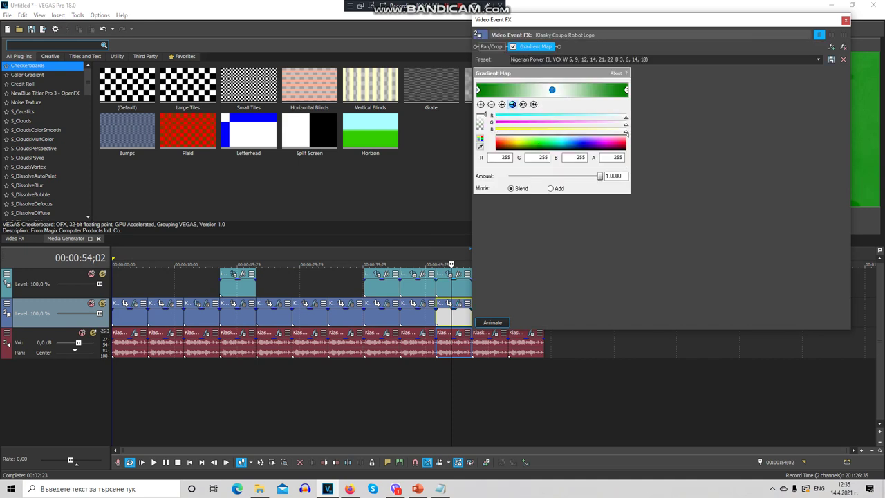
{"action": "left_click", "coordinate": [512, 104]}
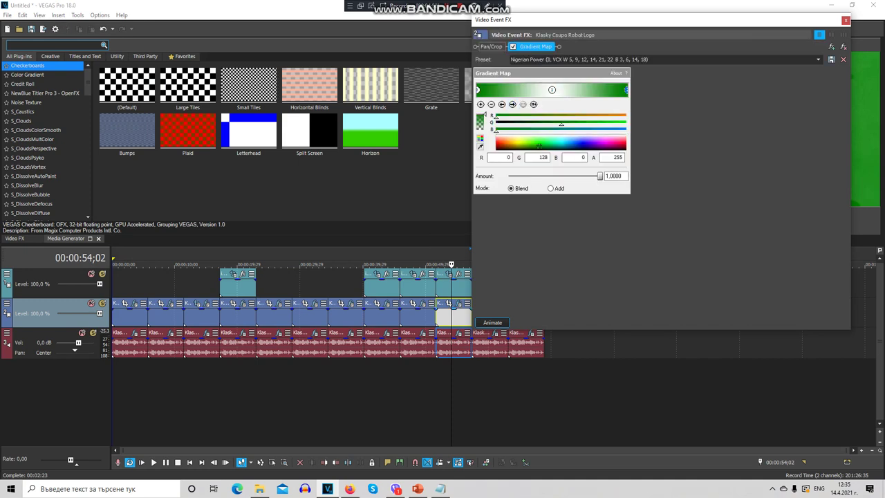
Inspect the tenth audio clip's IL Vocodex settings and close both effect windows.
{"action": "left_click", "coordinate": [458, 334]}
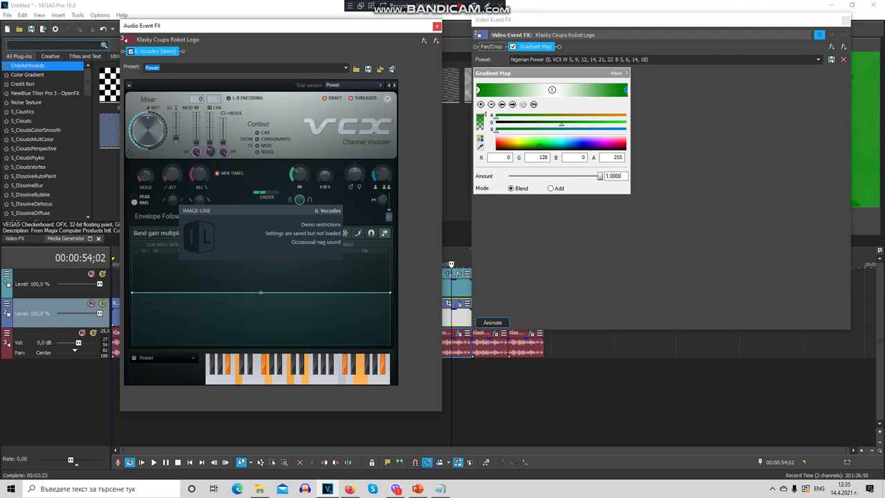
{"action": "left_click", "coordinate": [437, 26]}
{"action": "left_click", "coordinate": [846, 21]}
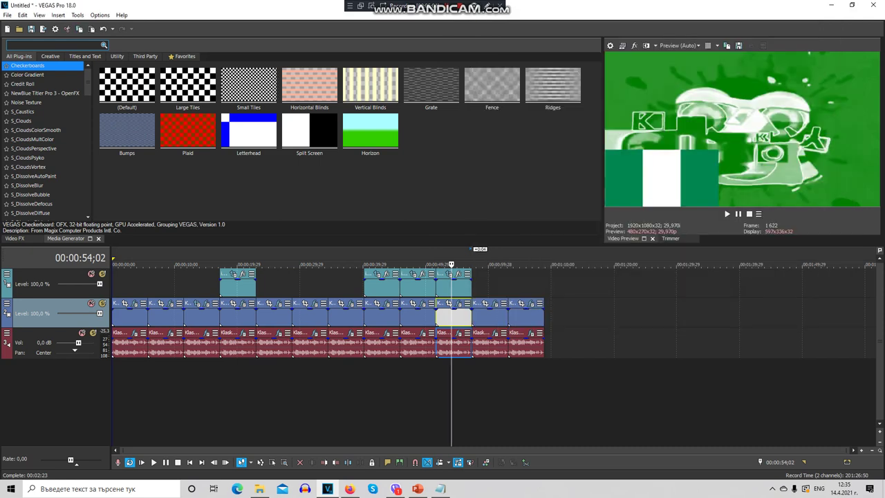
Examine the NewBlue PE Halovision Plus effect on the eleventh video clip, viewing its preset list and keeping the Heaven preset.
{"action": "left_click", "coordinate": [487, 316]}
{"action": "left_click", "coordinate": [494, 304]}
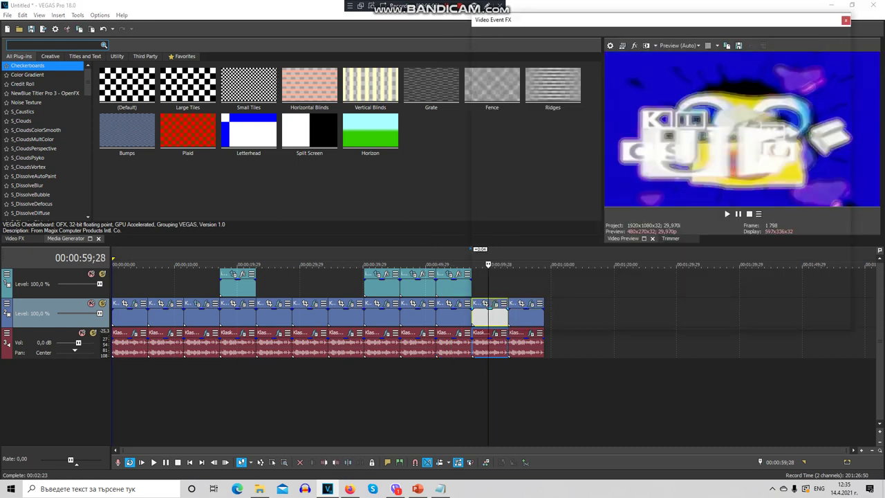
{"action": "left_click", "coordinate": [564, 101]}
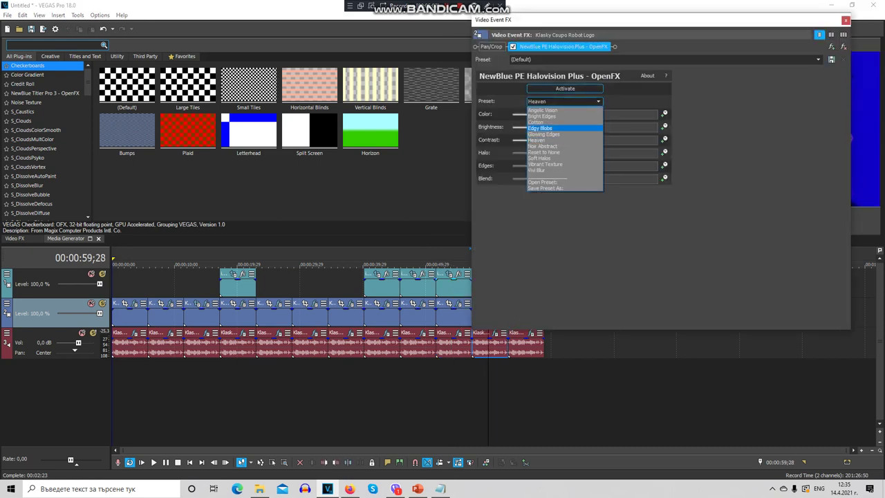
{"action": "left_click", "coordinate": [537, 139]}
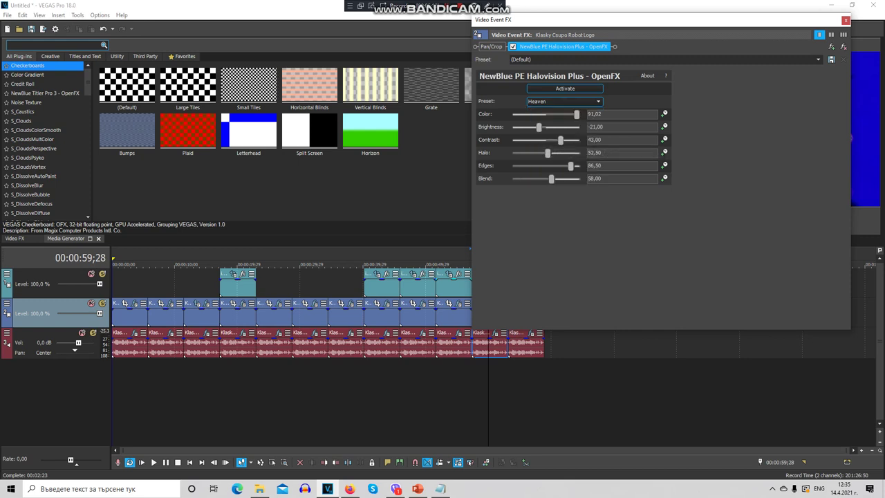
Inspect the eleventh audio clip's Pitch Shift, ExpressFX Reverb and Volume settings, and close both effect windows.
{"action": "left_click", "coordinate": [495, 333]}
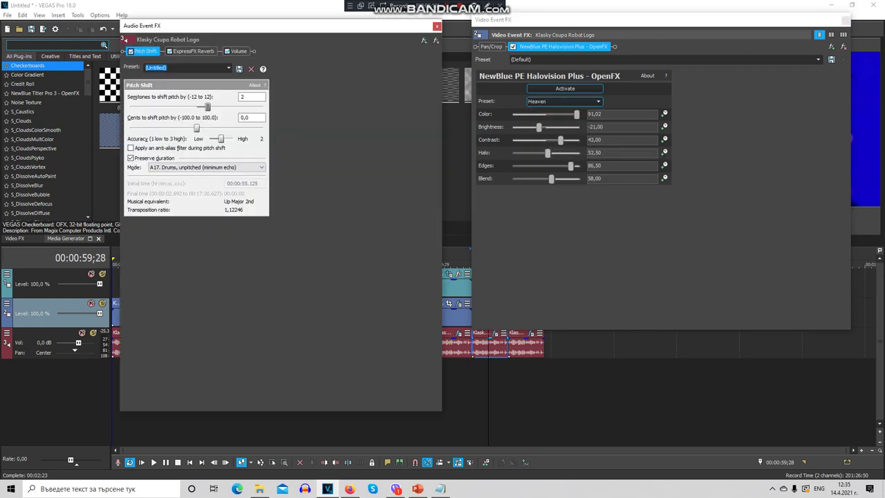
{"action": "left_click", "coordinate": [192, 51]}
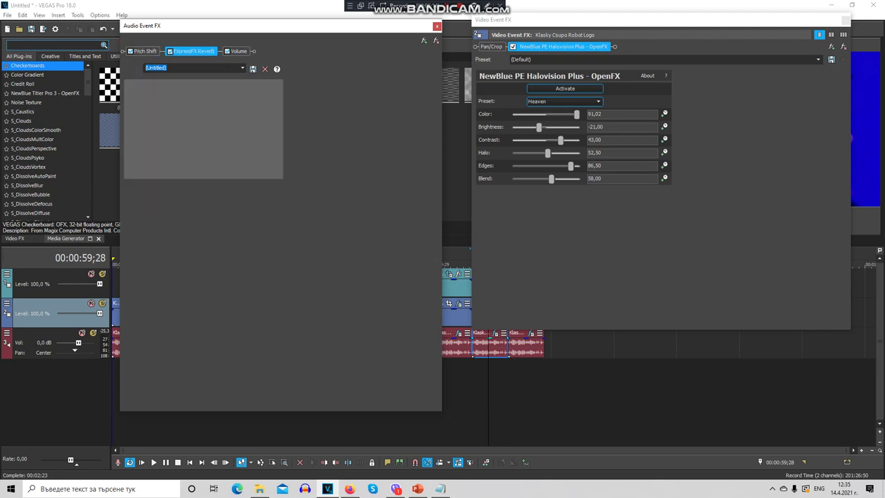
{"action": "left_click", "coordinate": [242, 67]}
{"action": "left_click", "coordinate": [239, 52]}
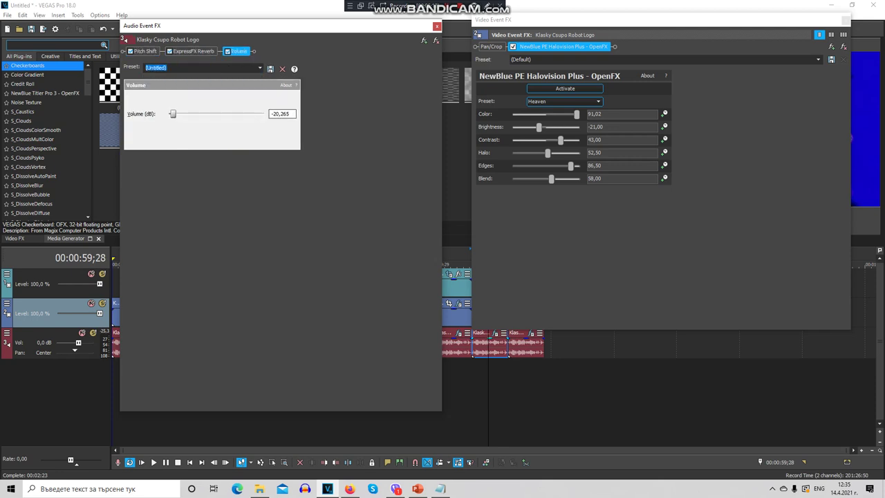
{"action": "left_click_drag", "start_coordinate": [291, 114], "coordinate": [271, 114]}
{"action": "left_click", "coordinate": [437, 26]}
{"action": "left_click", "coordinate": [845, 20]}
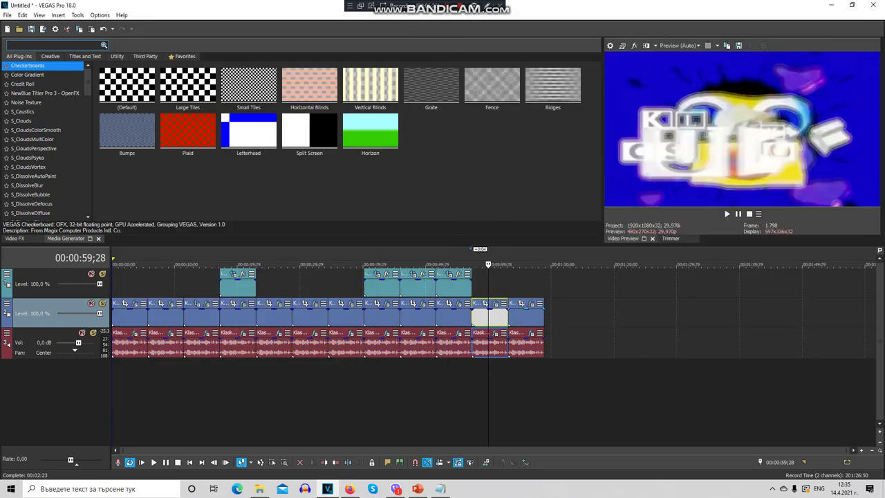
Examine the Glow, Threshold, Color Curves, HSL Adjust, Swirl and both Wave effect settings on the twelfth video clip.
{"action": "left_click", "coordinate": [521, 318]}
{"action": "left_click", "coordinate": [531, 303]}
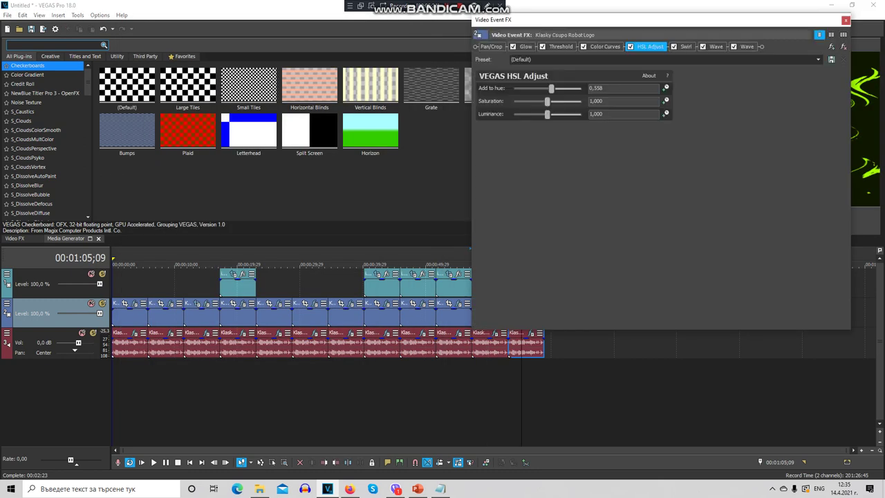
{"action": "left_click", "coordinate": [526, 47]}
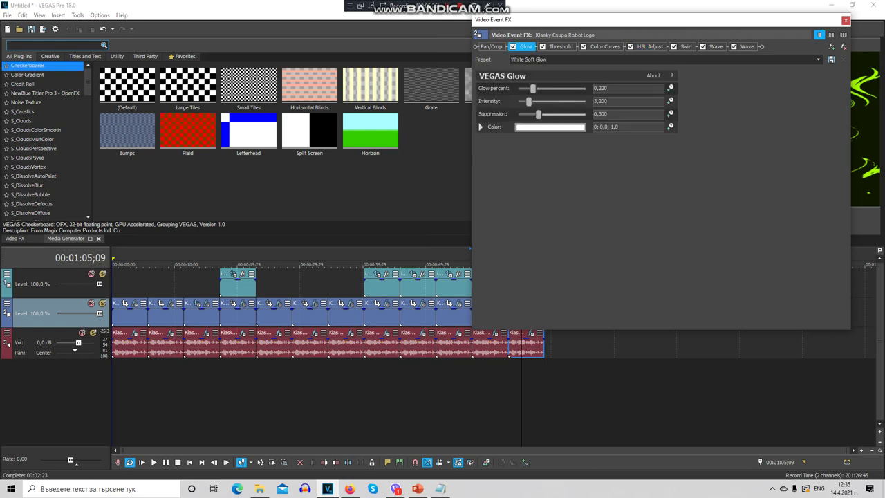
{"action": "left_click", "coordinate": [561, 46]}
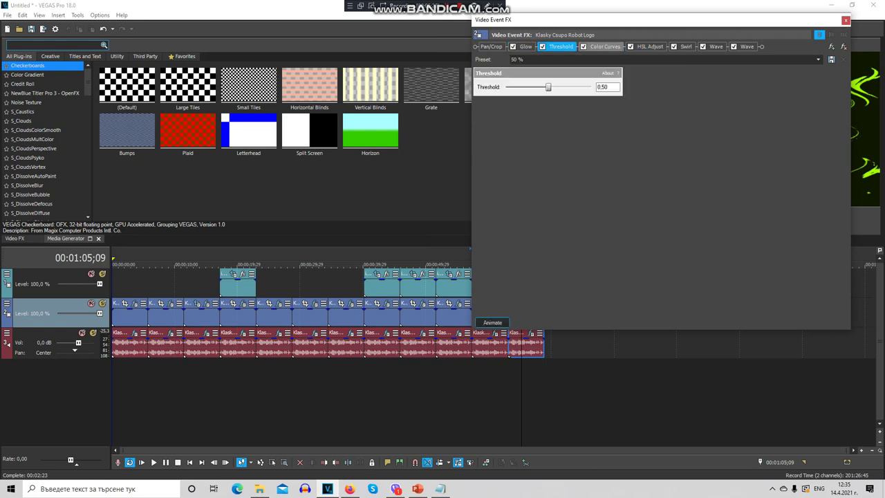
{"action": "left_click", "coordinate": [604, 46]}
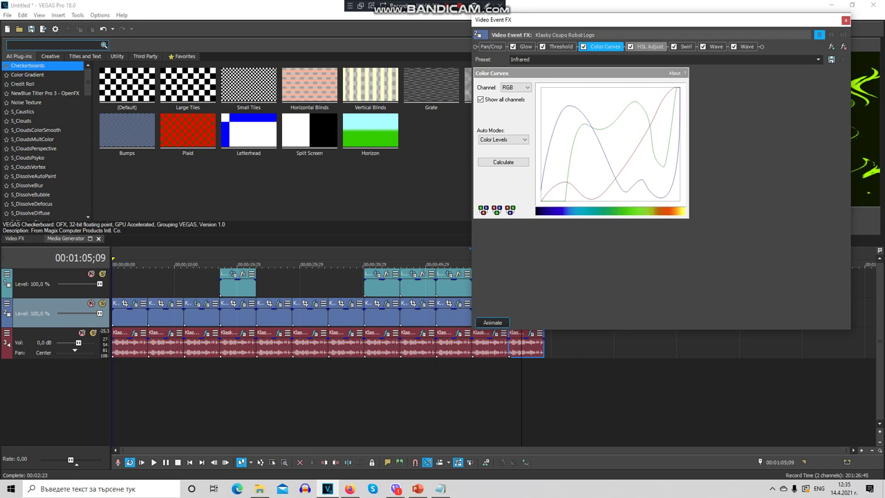
{"action": "left_click", "coordinate": [649, 46]}
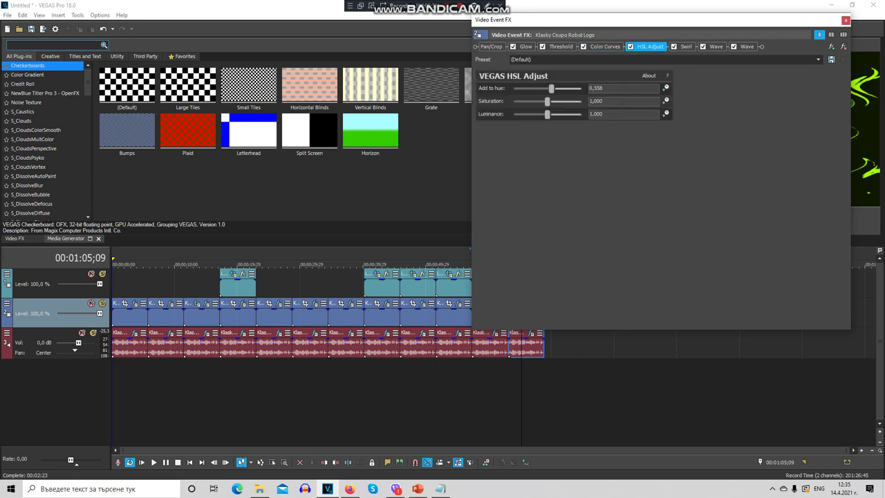
{"action": "left_click", "coordinate": [686, 46]}
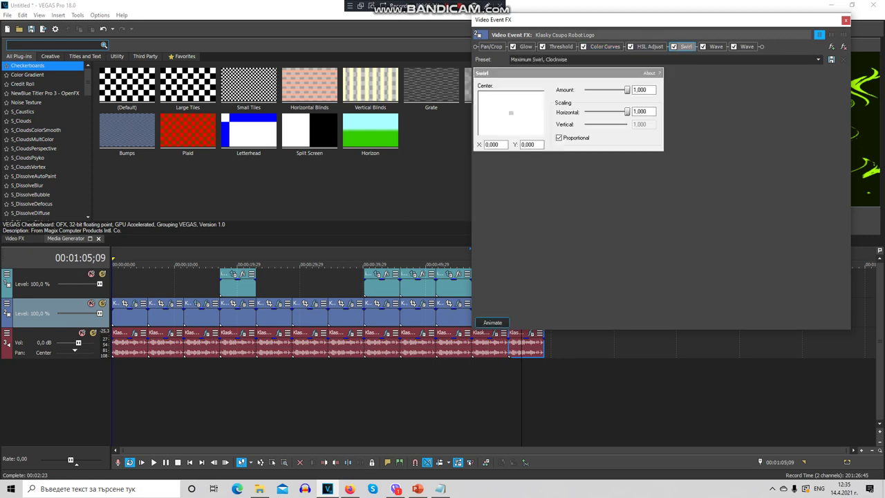
{"action": "left_click", "coordinate": [716, 46]}
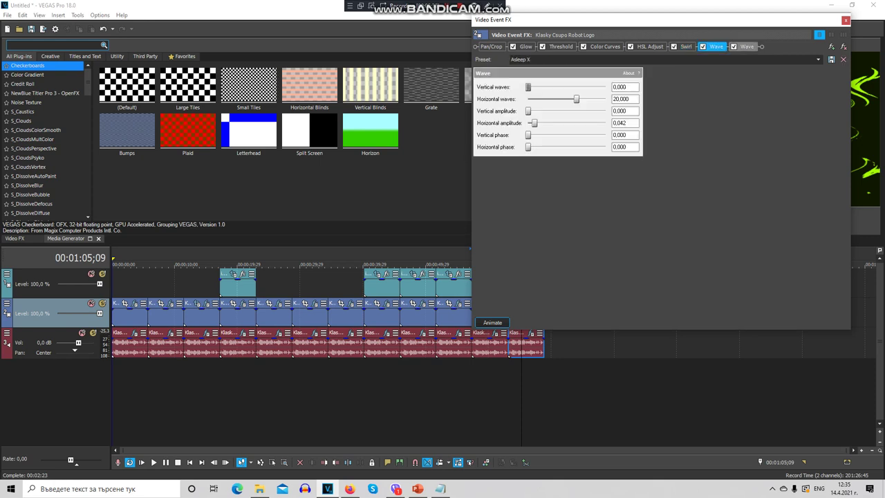
{"action": "left_click", "coordinate": [747, 46]}
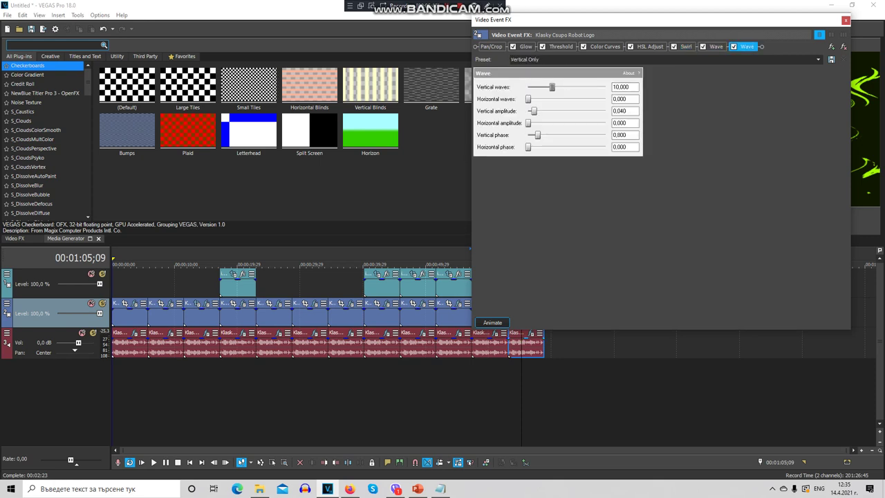
Inspect the twelfth audio clip's Pitch Shift and both IL Vocodex effect settings, and close the audio effect window.
{"action": "left_click", "coordinate": [530, 334]}
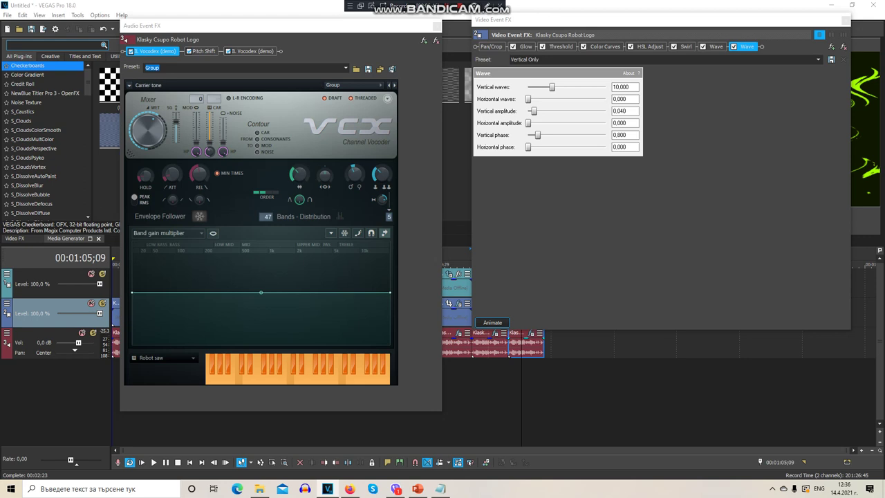
{"action": "left_click", "coordinate": [204, 51]}
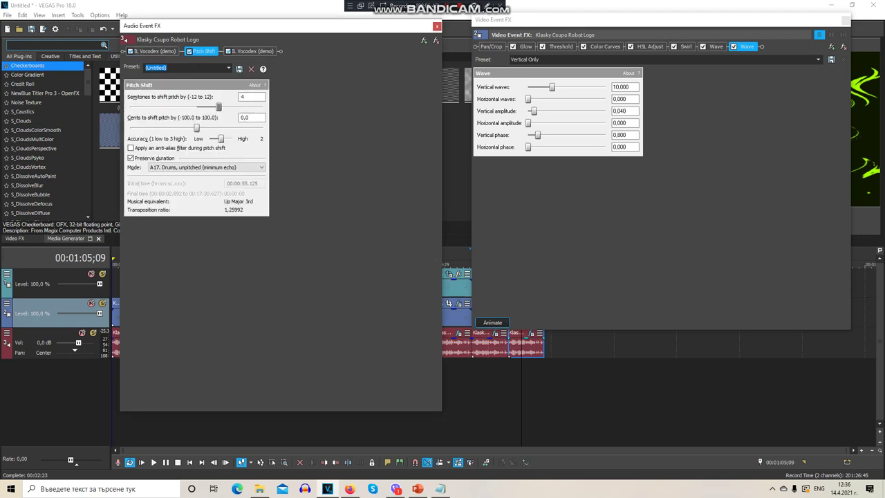
{"action": "left_click", "coordinate": [252, 52]}
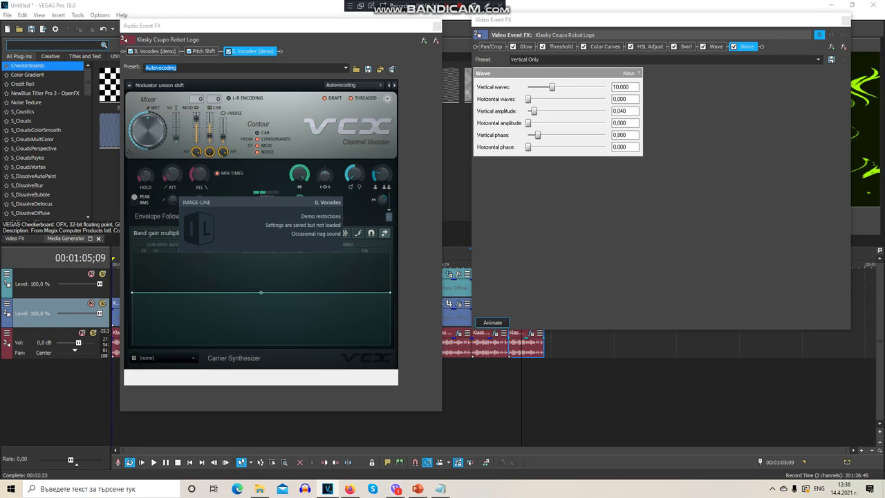
{"action": "left_click", "coordinate": [437, 26]}
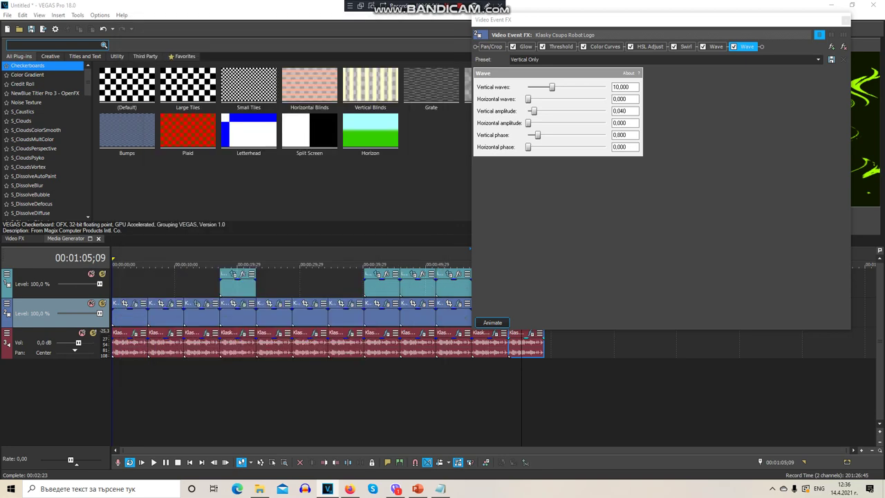